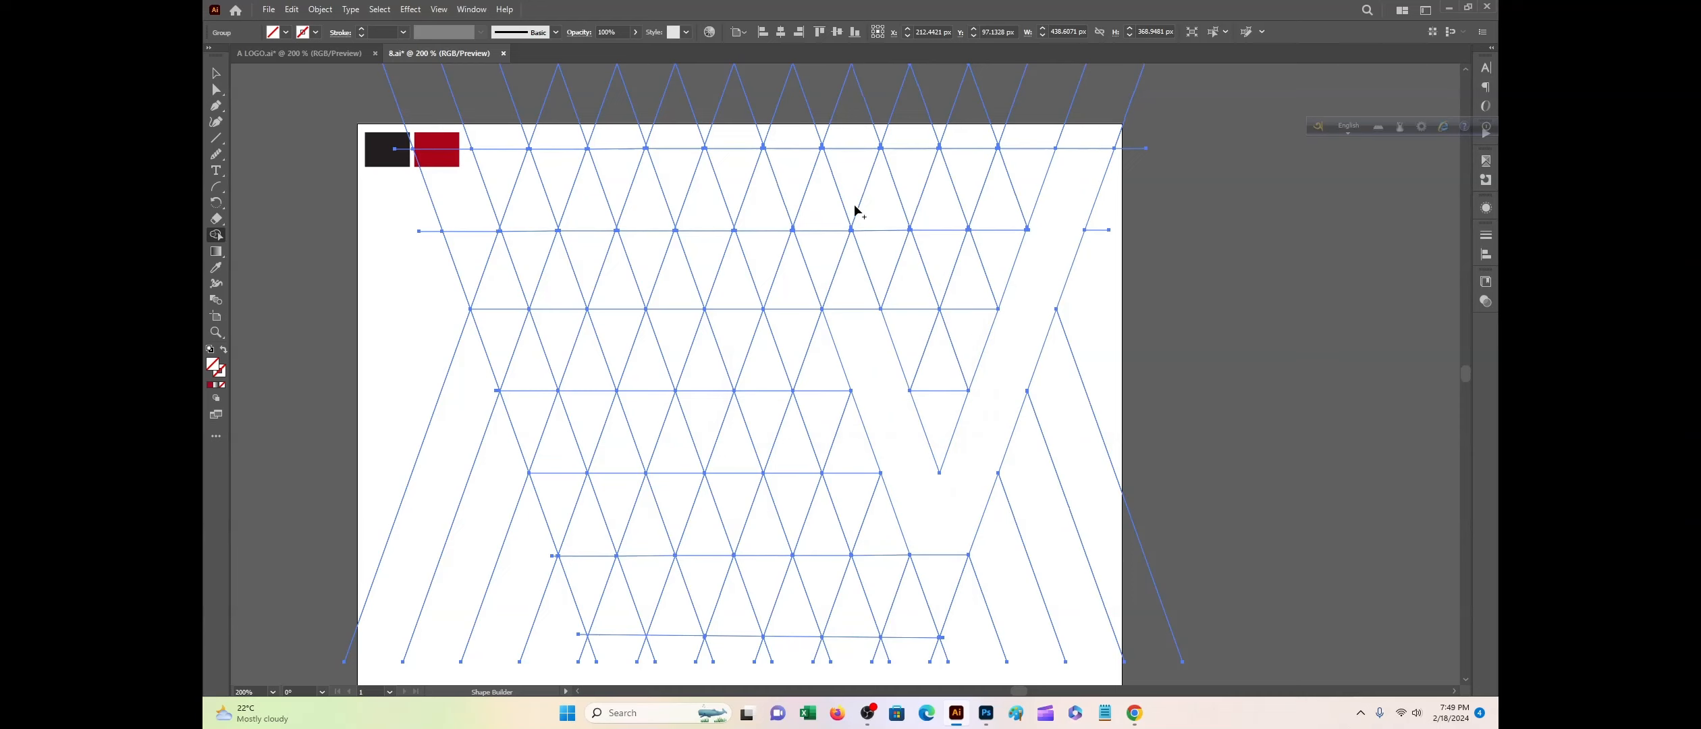
Step: Merge the grid cells forming a large V with Shape Builder and fill it with the red swatch colour
{"action": "mouse_move", "coordinate": [853, 271]}
{"action": "left_mouse_down"}
{"action": "mouse_move", "coordinate": [807, 182]}
{"action": "mouse_move", "coordinate": [828, 216]}
{"action": "left_mouse_up"}
{"action": "left_click", "coordinate": [216, 268]}
{"action": "left_click", "coordinate": [447, 145]}
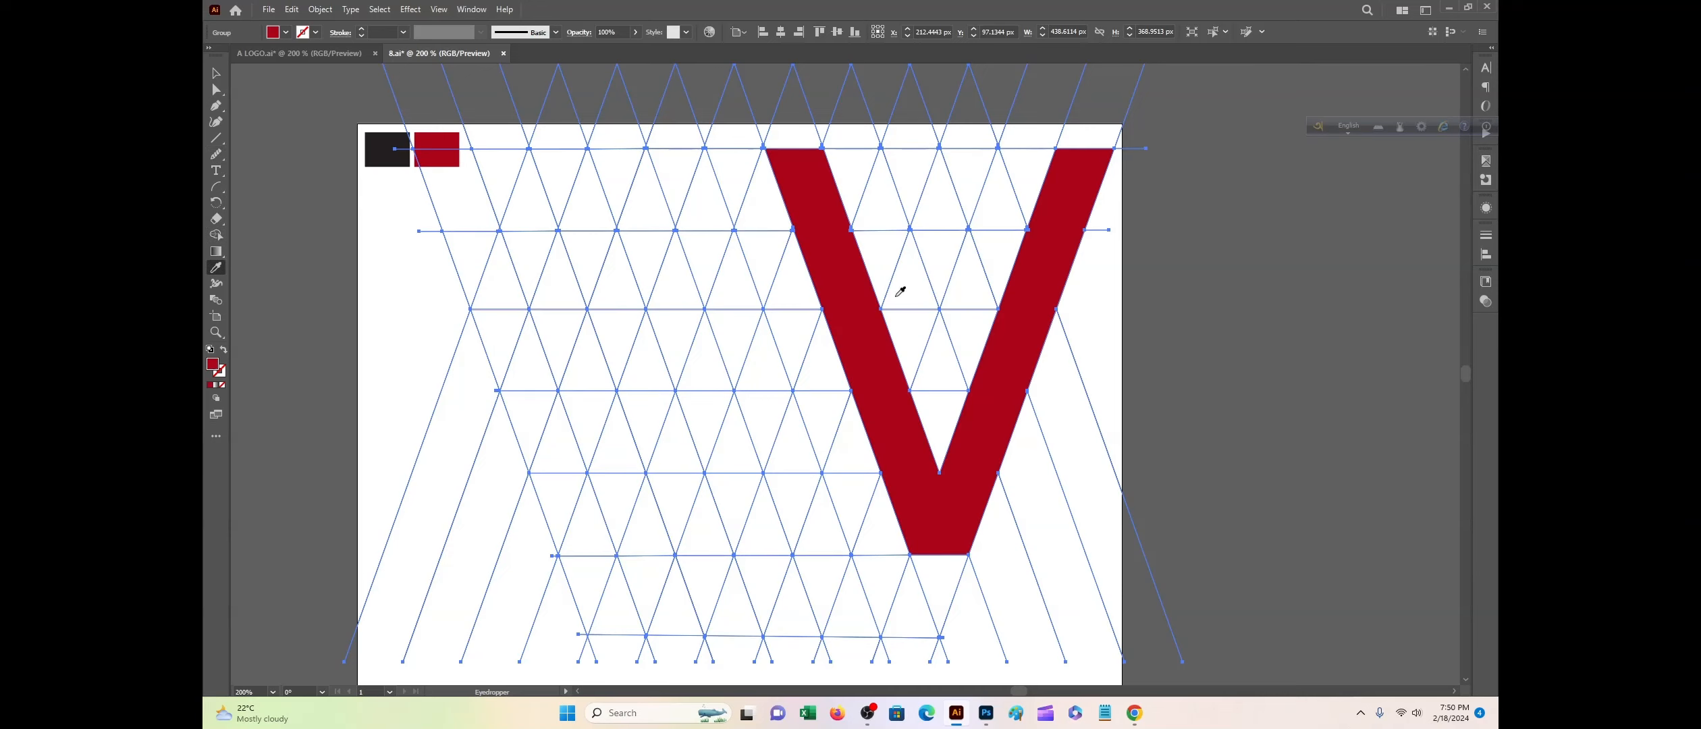
{"action": "left_click", "coordinate": [215, 75]}
{"action": "left_click", "coordinate": [312, 179]}
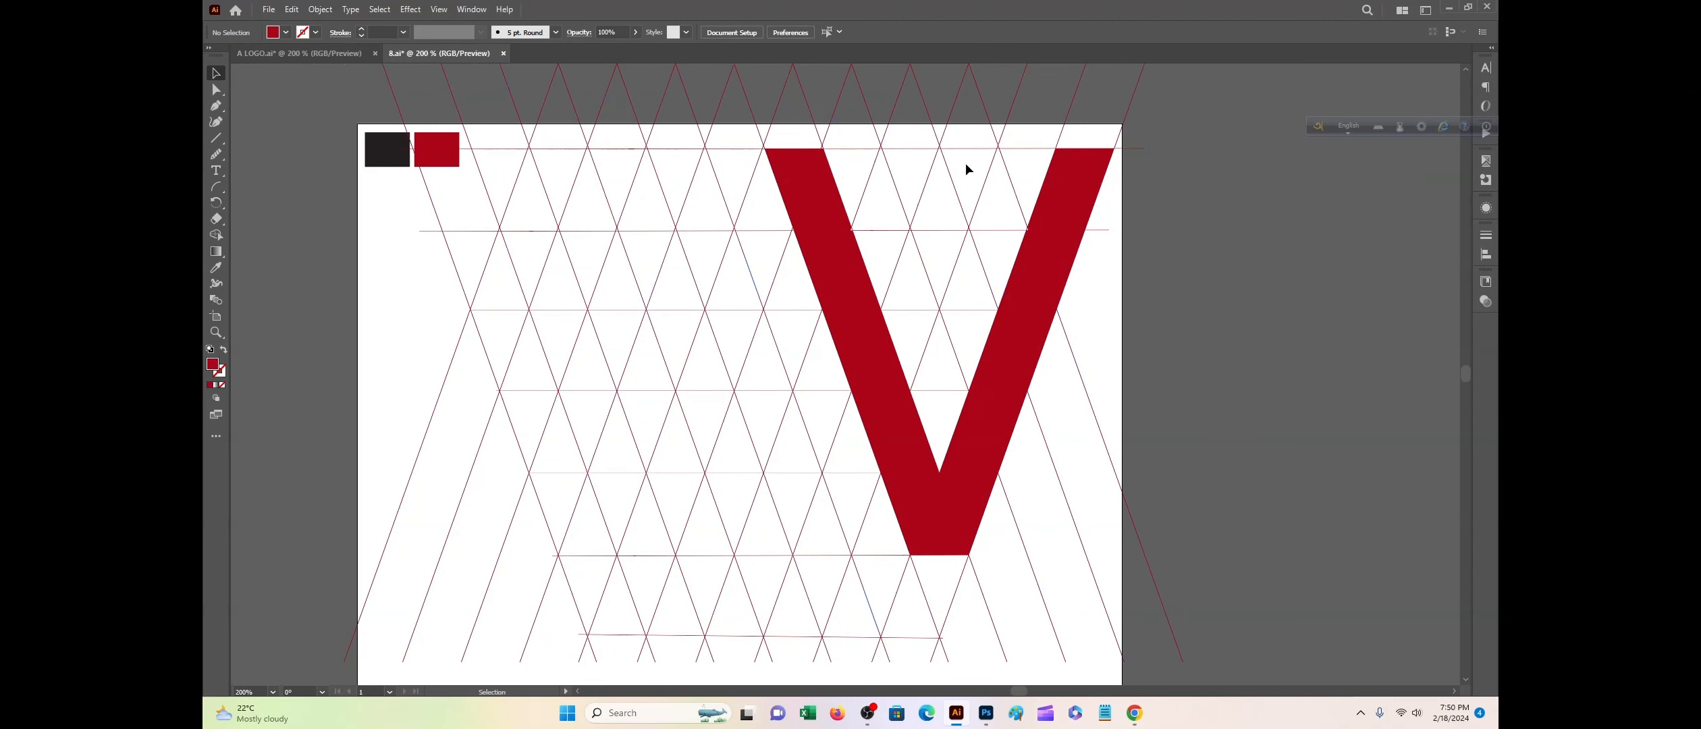
Step: Select the grid again and merge its cells into a second red V interlocking with the first to form a W
{"action": "left_click", "coordinate": [215, 233]}
{"action": "left_click", "coordinate": [216, 73]}
{"action": "left_click", "coordinate": [606, 348]}
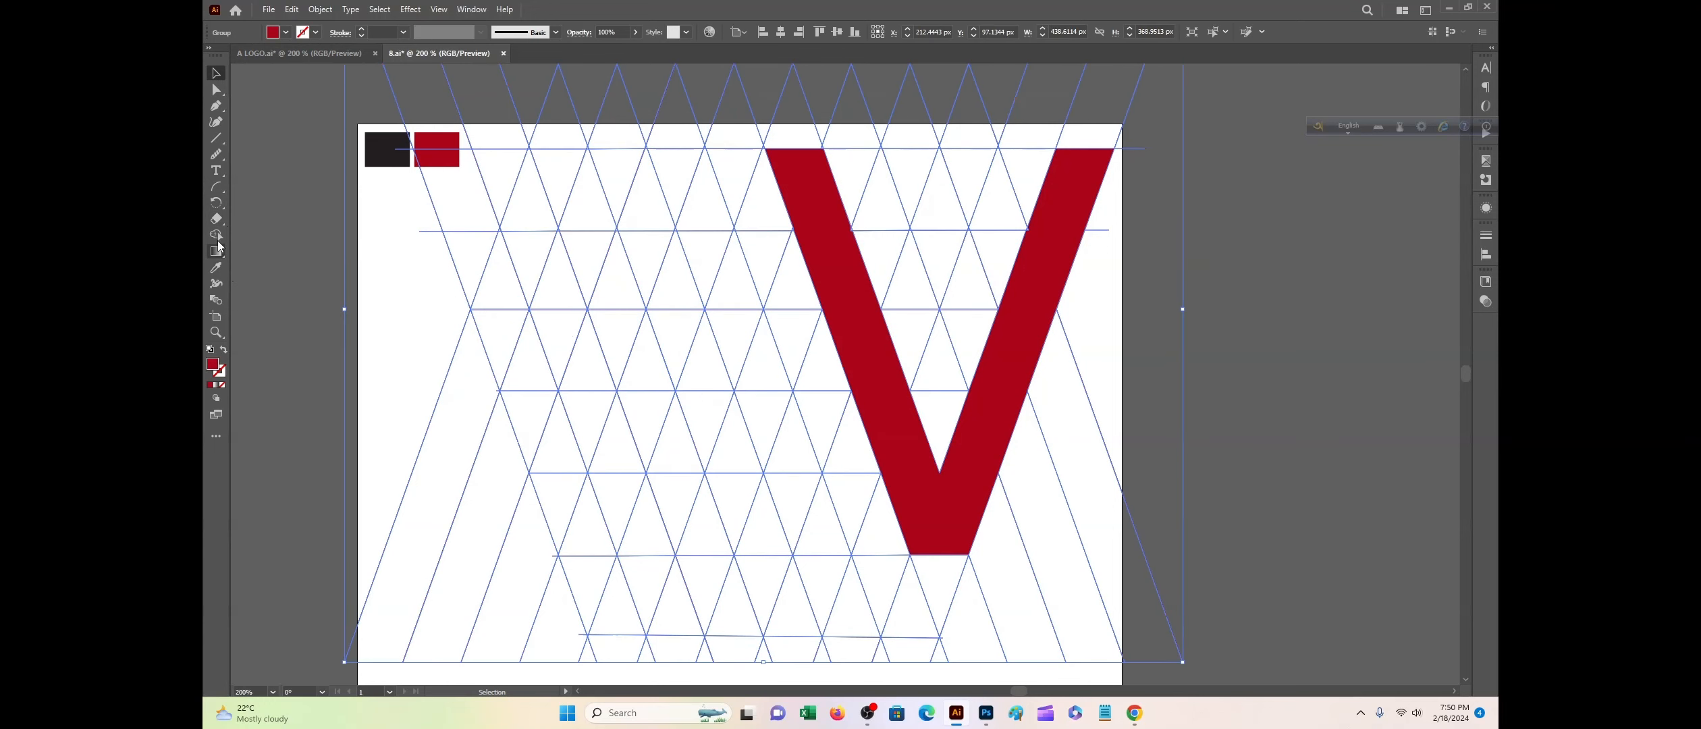
{"action": "left_click", "coordinate": [216, 234]}
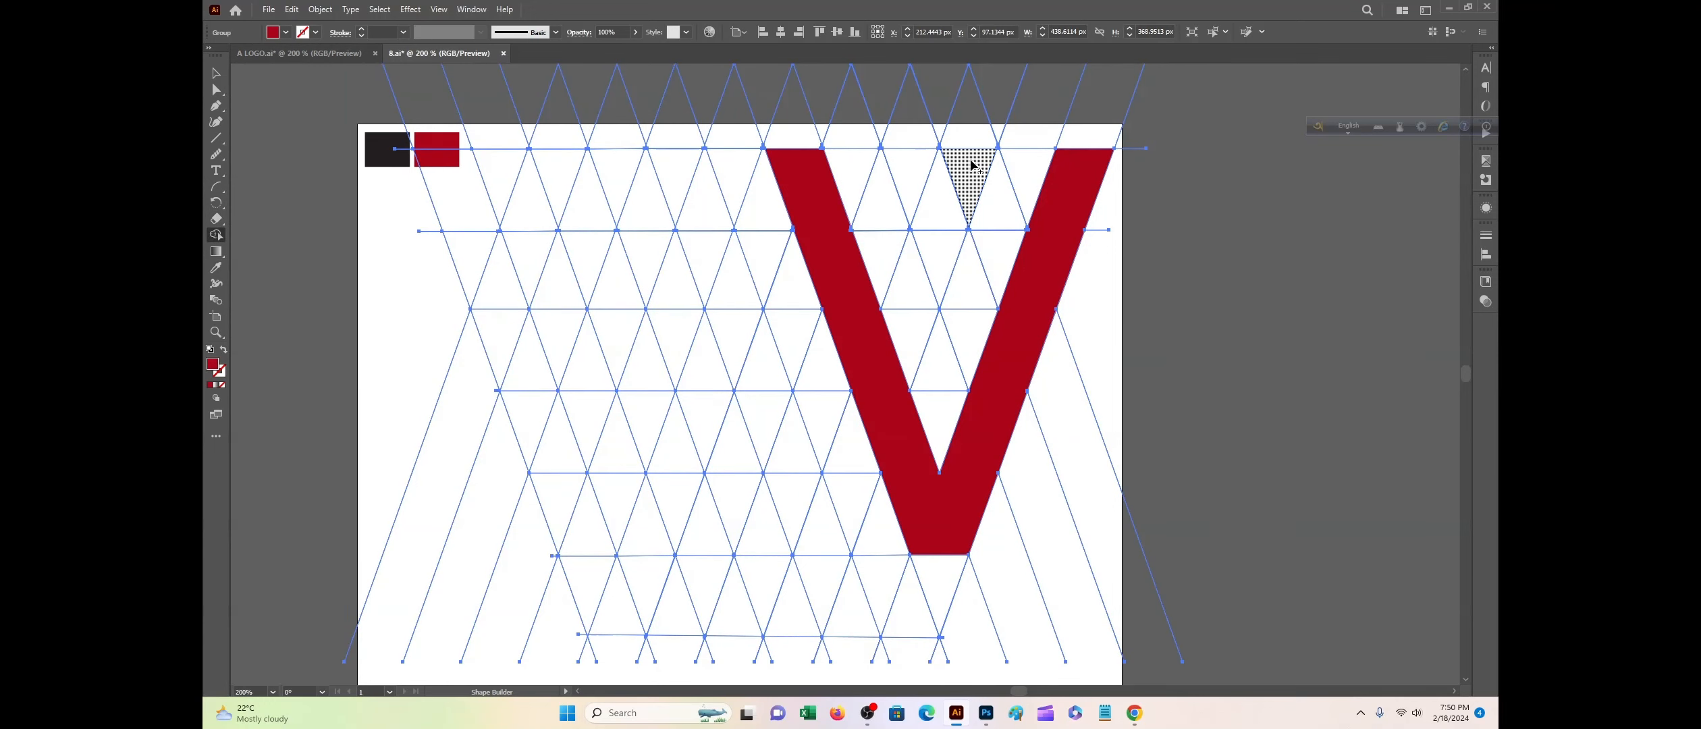
{"action": "left_click_drag", "start_coordinate": [977, 160], "coordinate": [895, 344]}
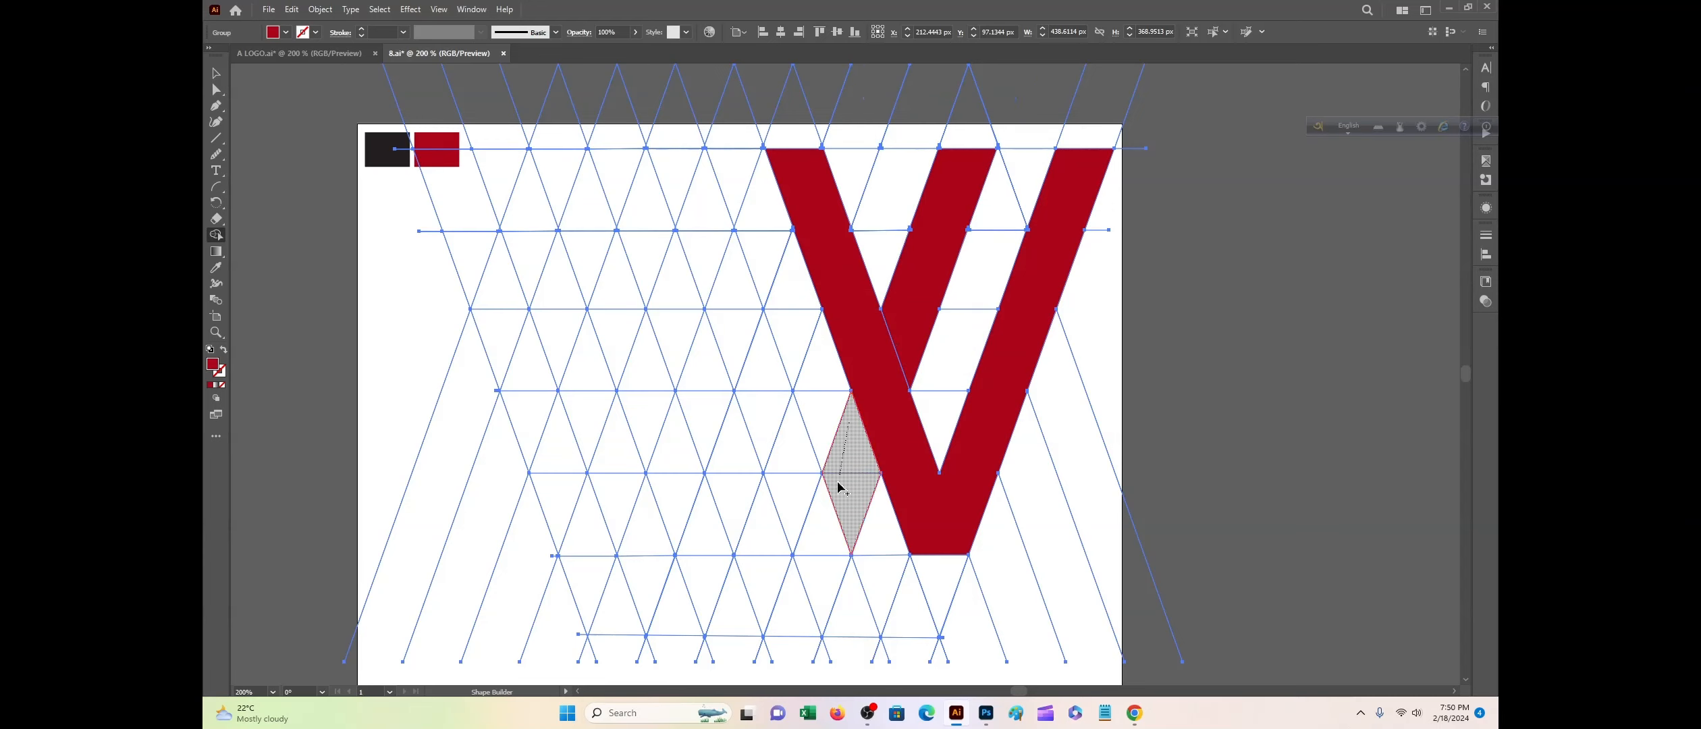
{"action": "mouse_move", "coordinate": [839, 488]}
{"action": "left_mouse_down"}
{"action": "mouse_move", "coordinate": [825, 532]}
{"action": "mouse_move", "coordinate": [793, 510]}
{"action": "mouse_move", "coordinate": [702, 178]}
{"action": "mouse_move", "coordinate": [679, 163]}
{"action": "left_mouse_up"}
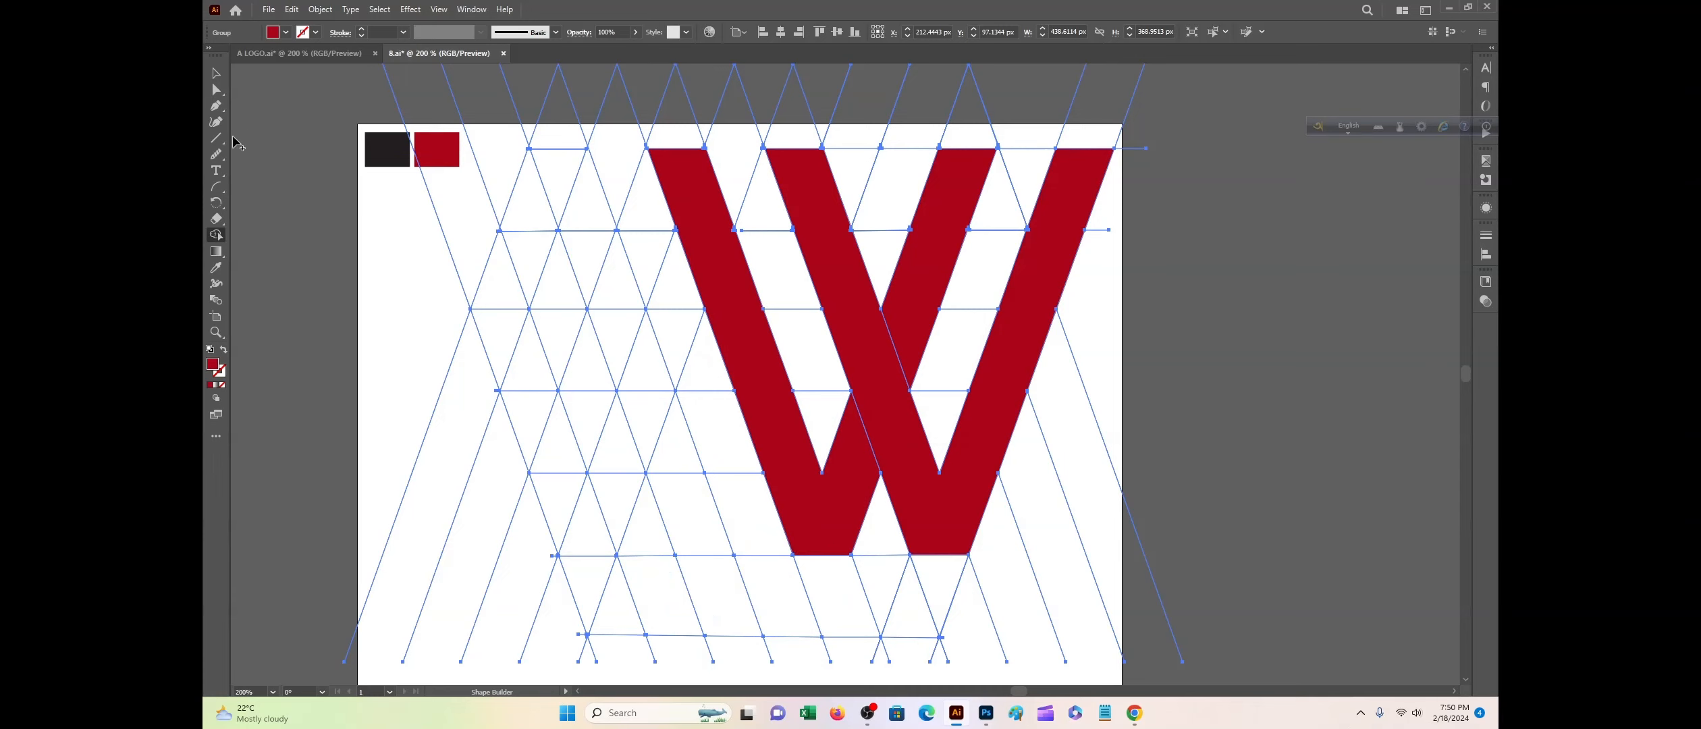
Step: Try the dark swatch colour on the merged W and go back to the red fill
{"action": "left_click", "coordinate": [216, 267]}
{"action": "left_click", "coordinate": [376, 143]}
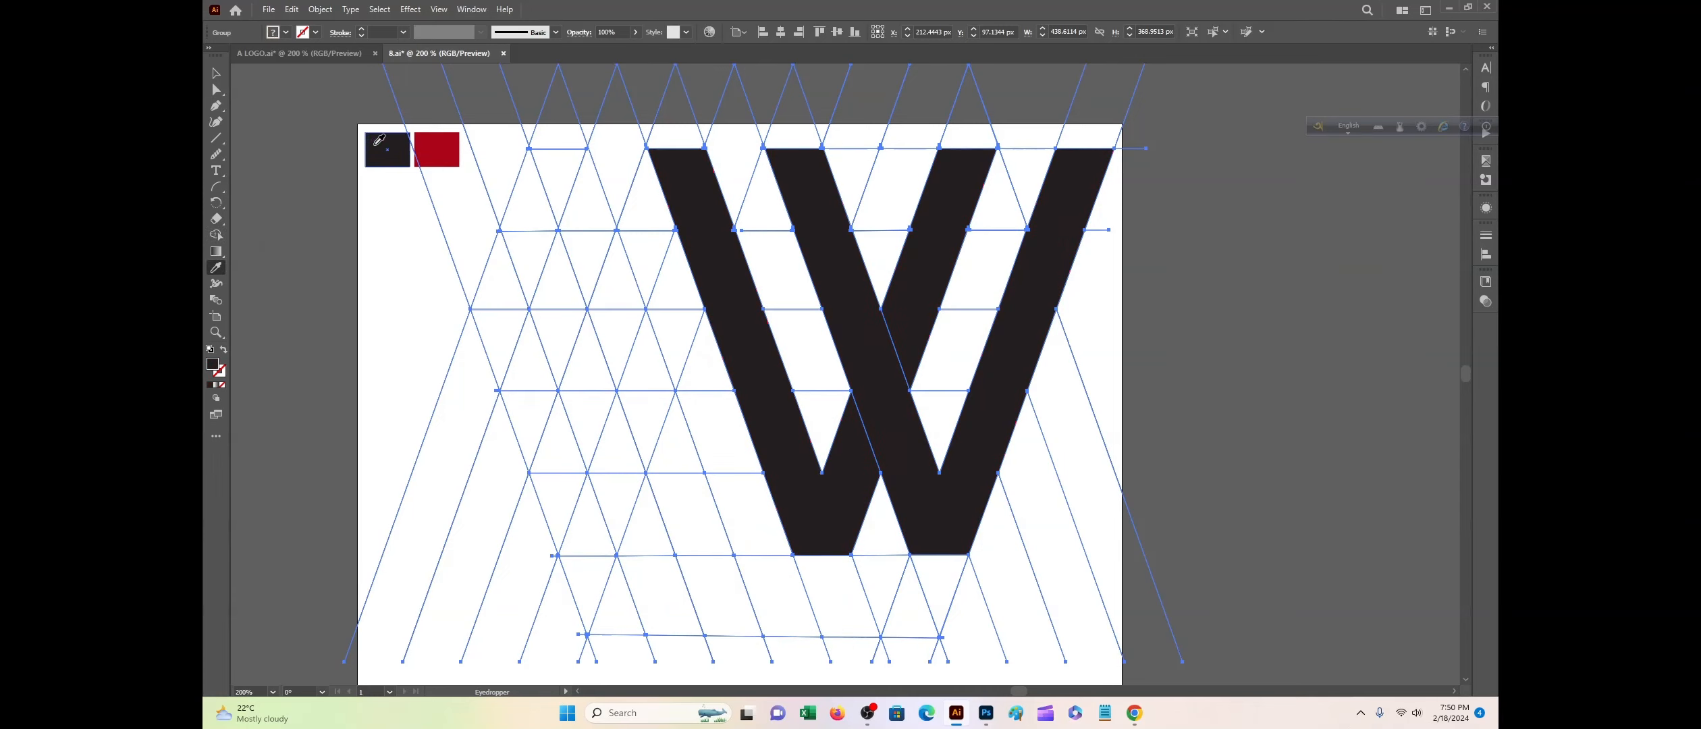
{"action": "left_click", "coordinate": [417, 144]}
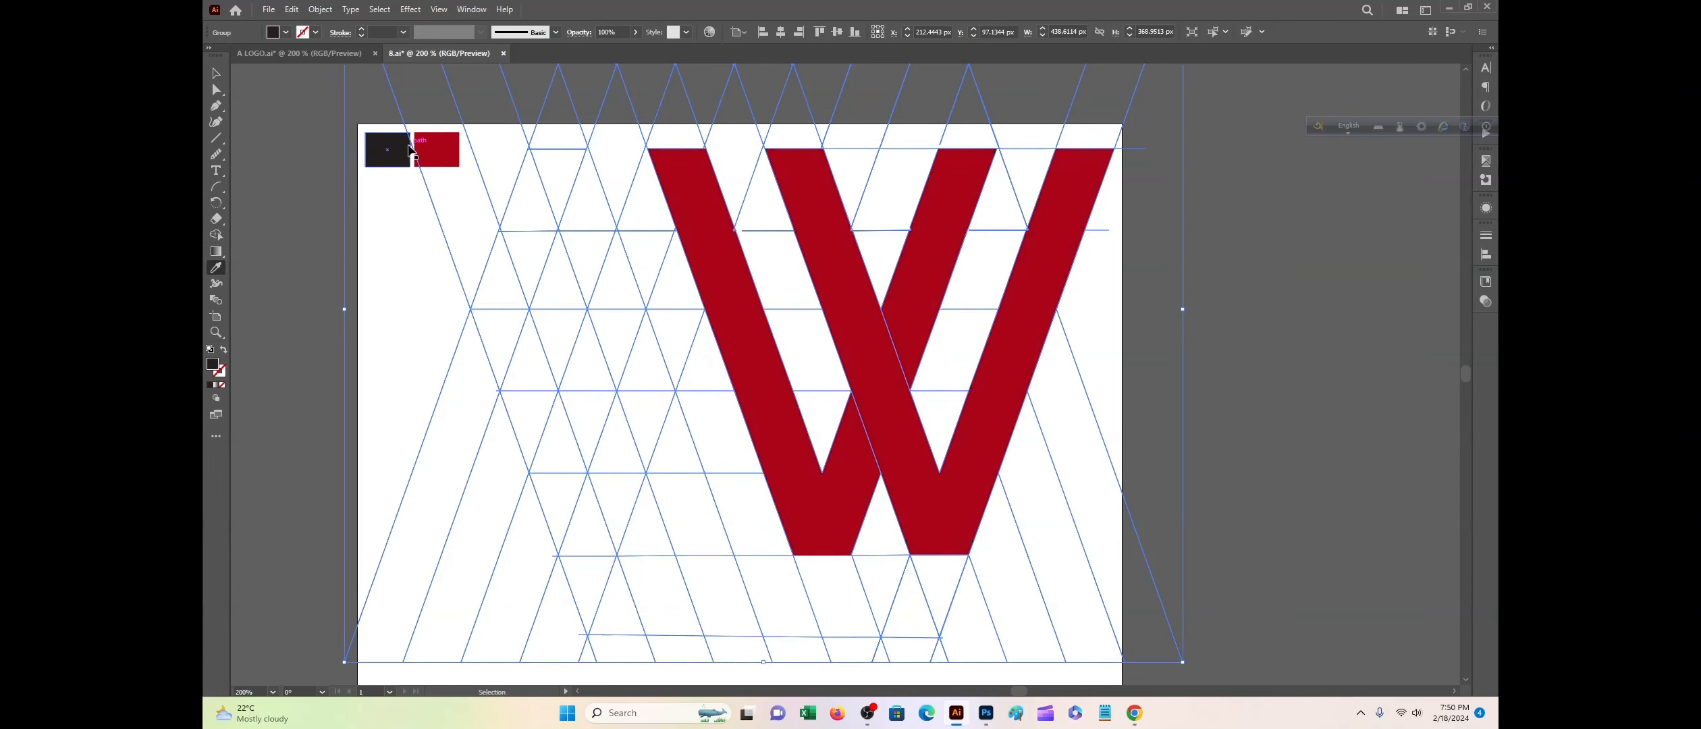
{"action": "left_click", "coordinate": [217, 73]}
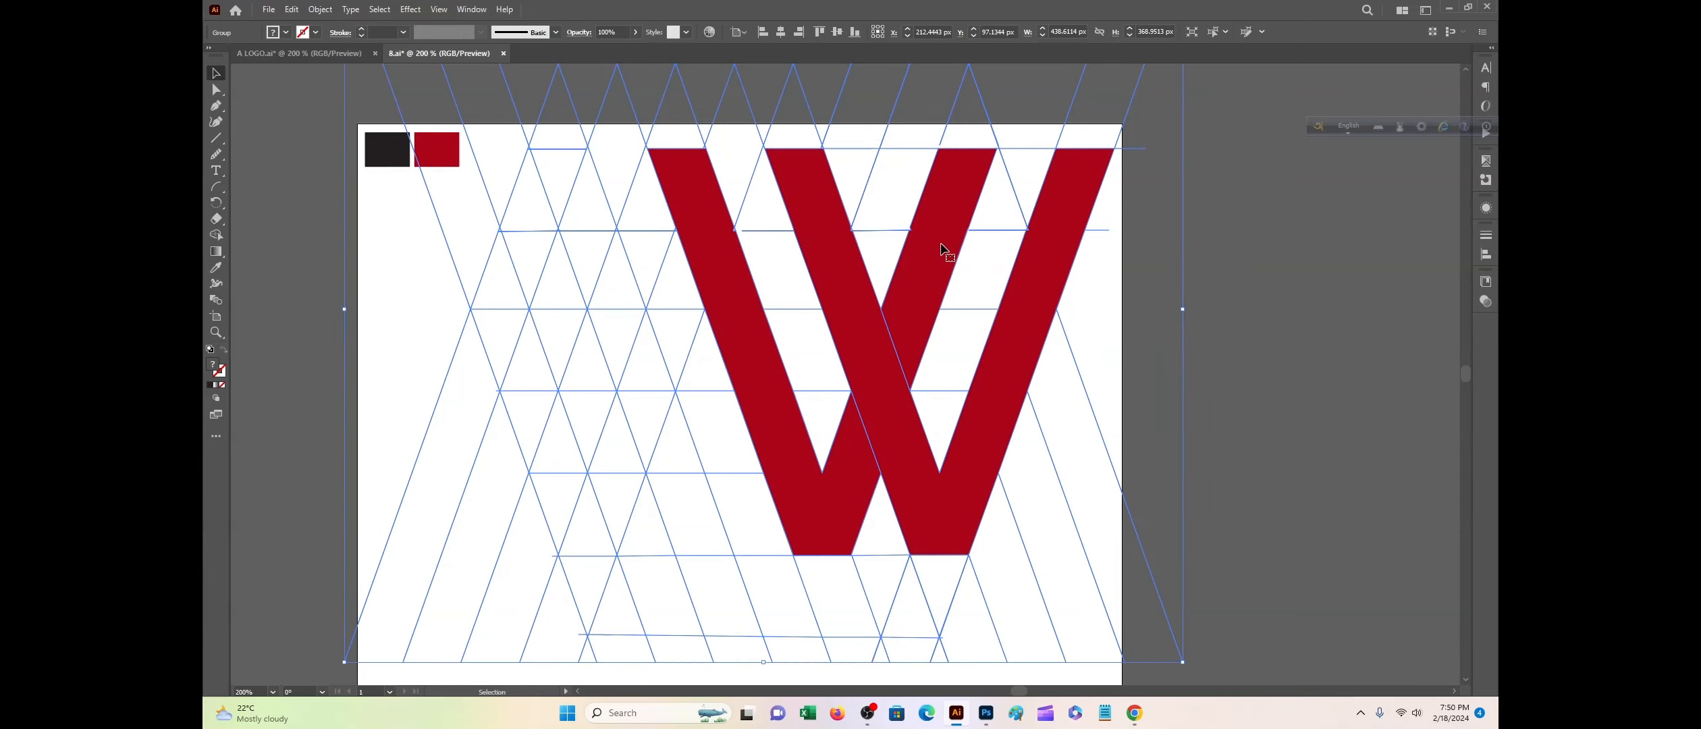
Step: Try to clear the surrounding grid lines from the red W
{"action": "scroll", "coordinate": [945, 270], "scroll_direction": "up", "scroll_amount": 1}
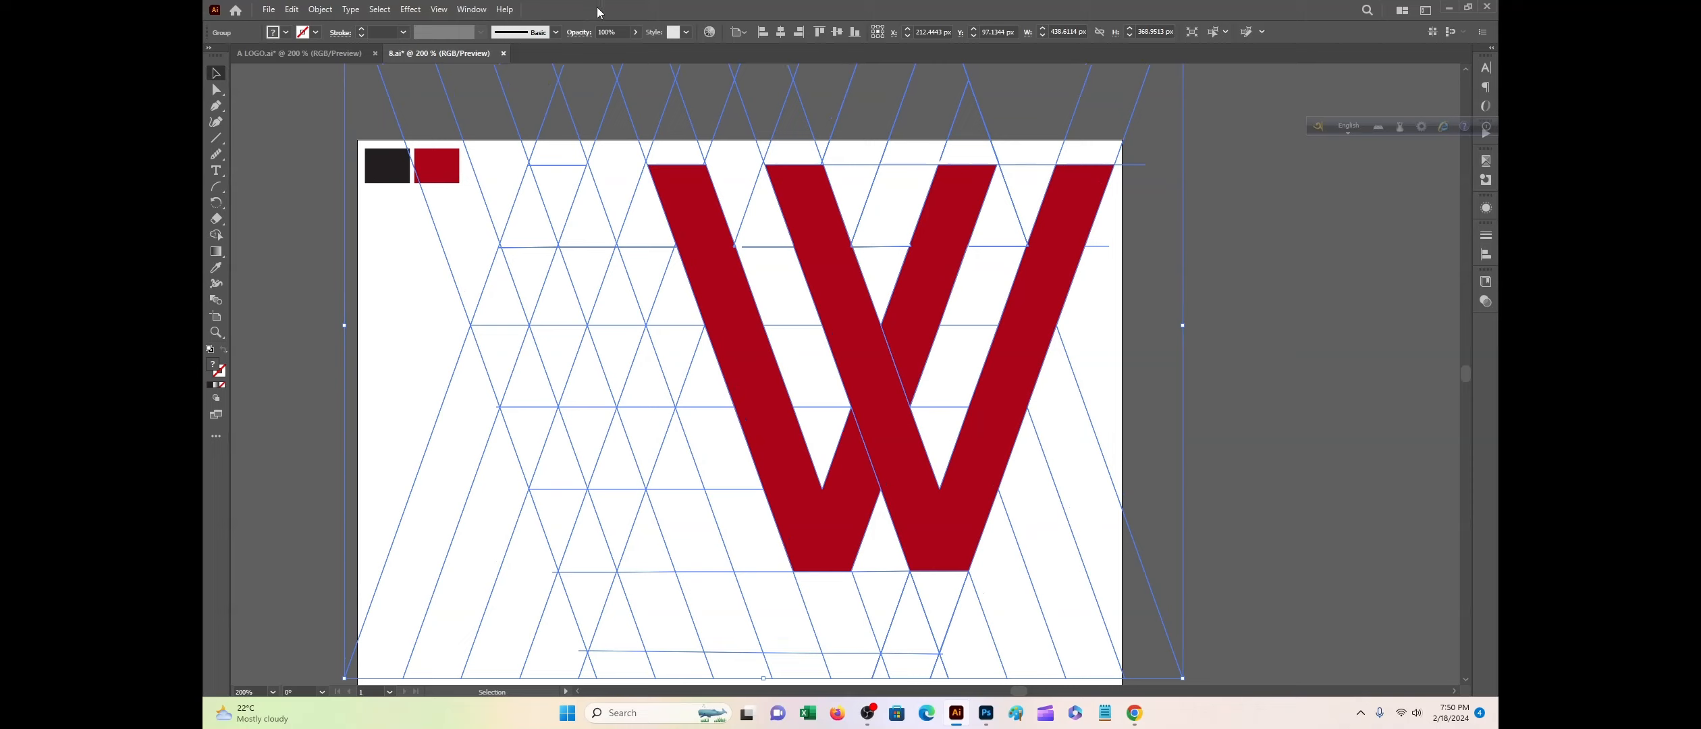
{"action": "right_click", "coordinate": [875, 331]}
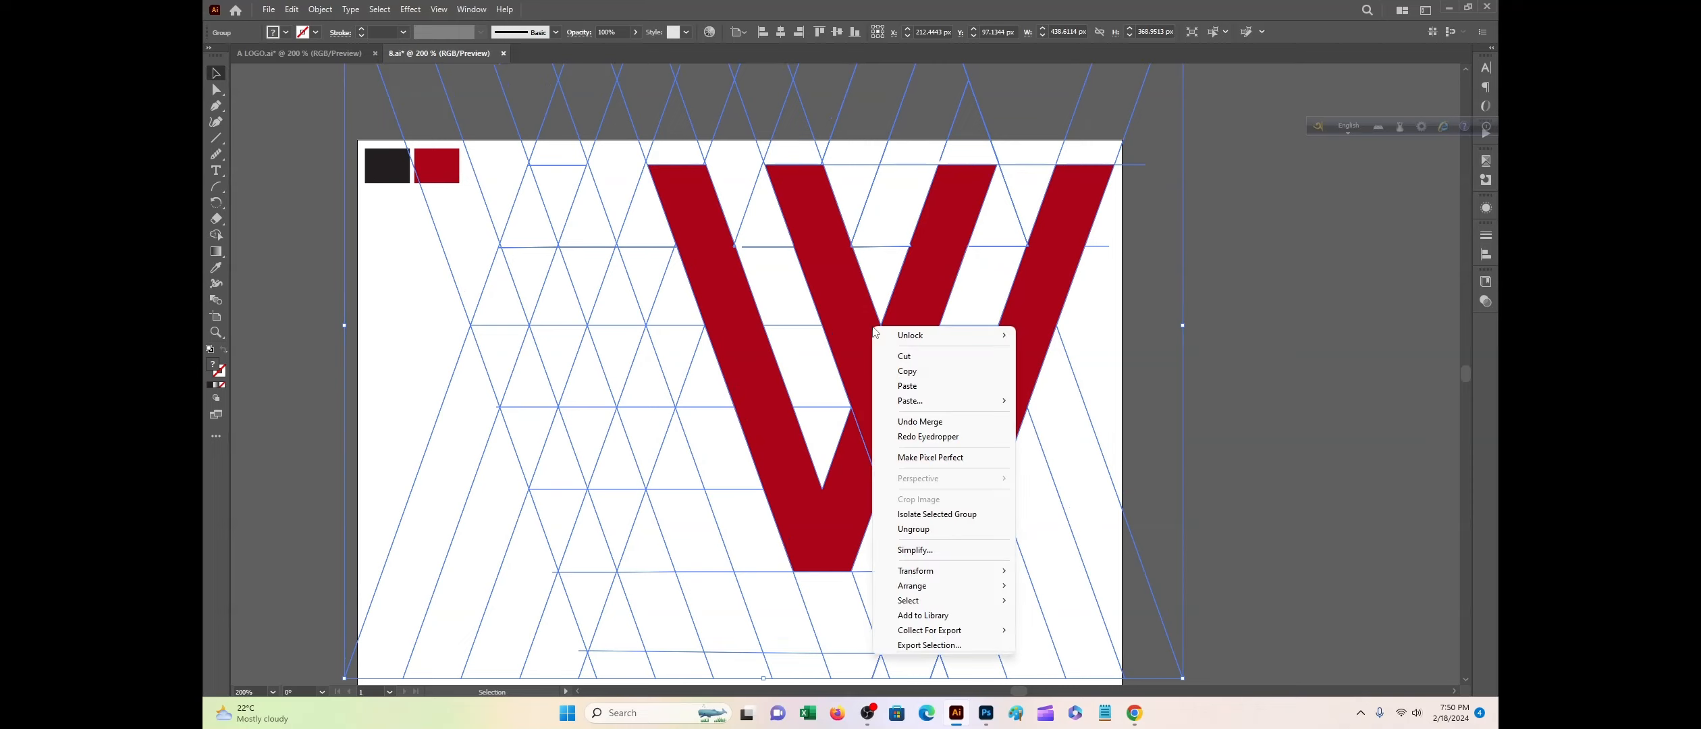
{"action": "left_click", "coordinate": [1238, 232]}
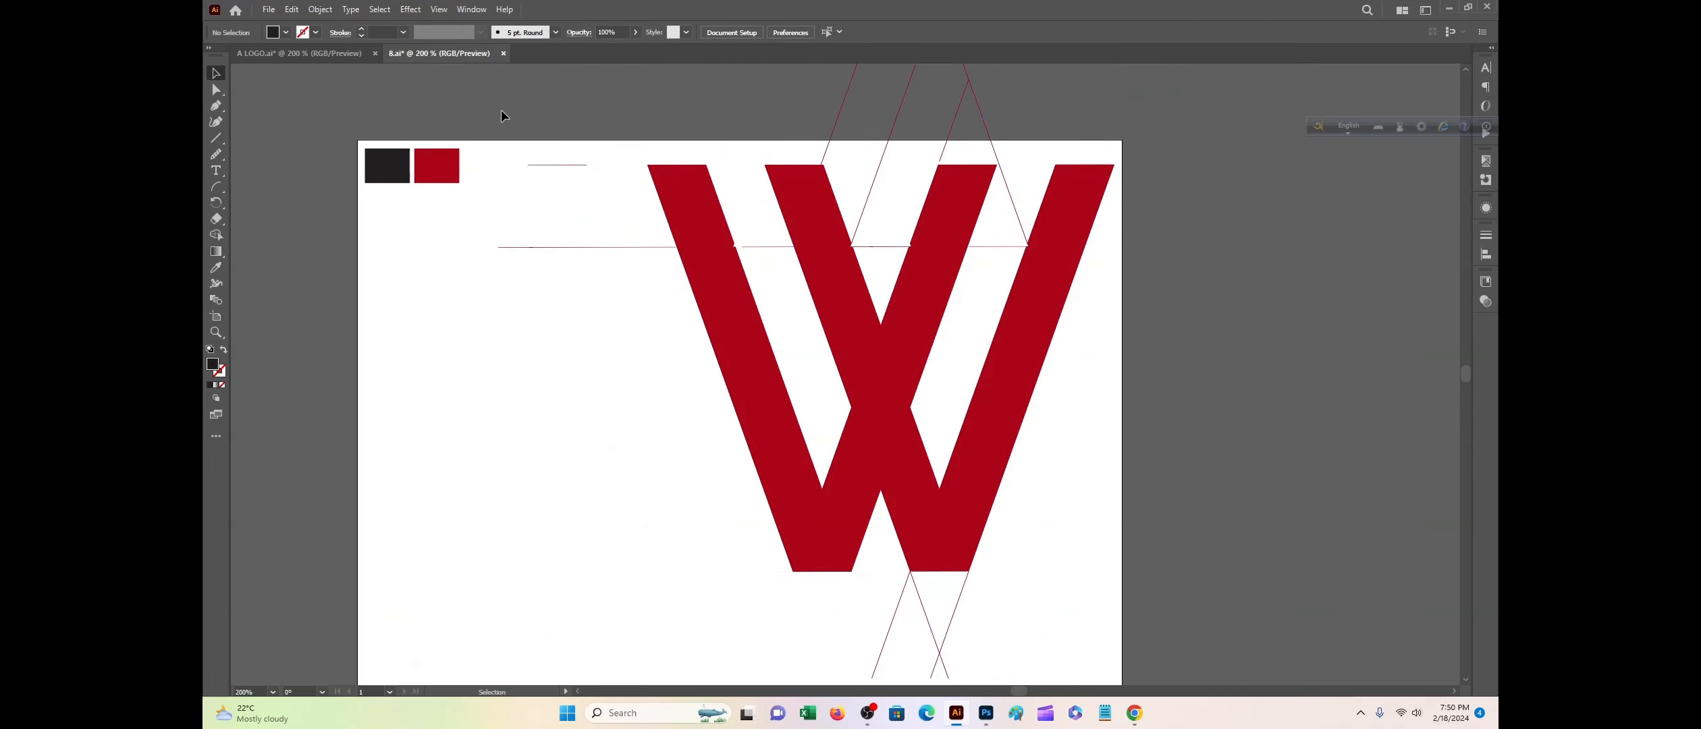
{"action": "left_click", "coordinate": [921, 480]}
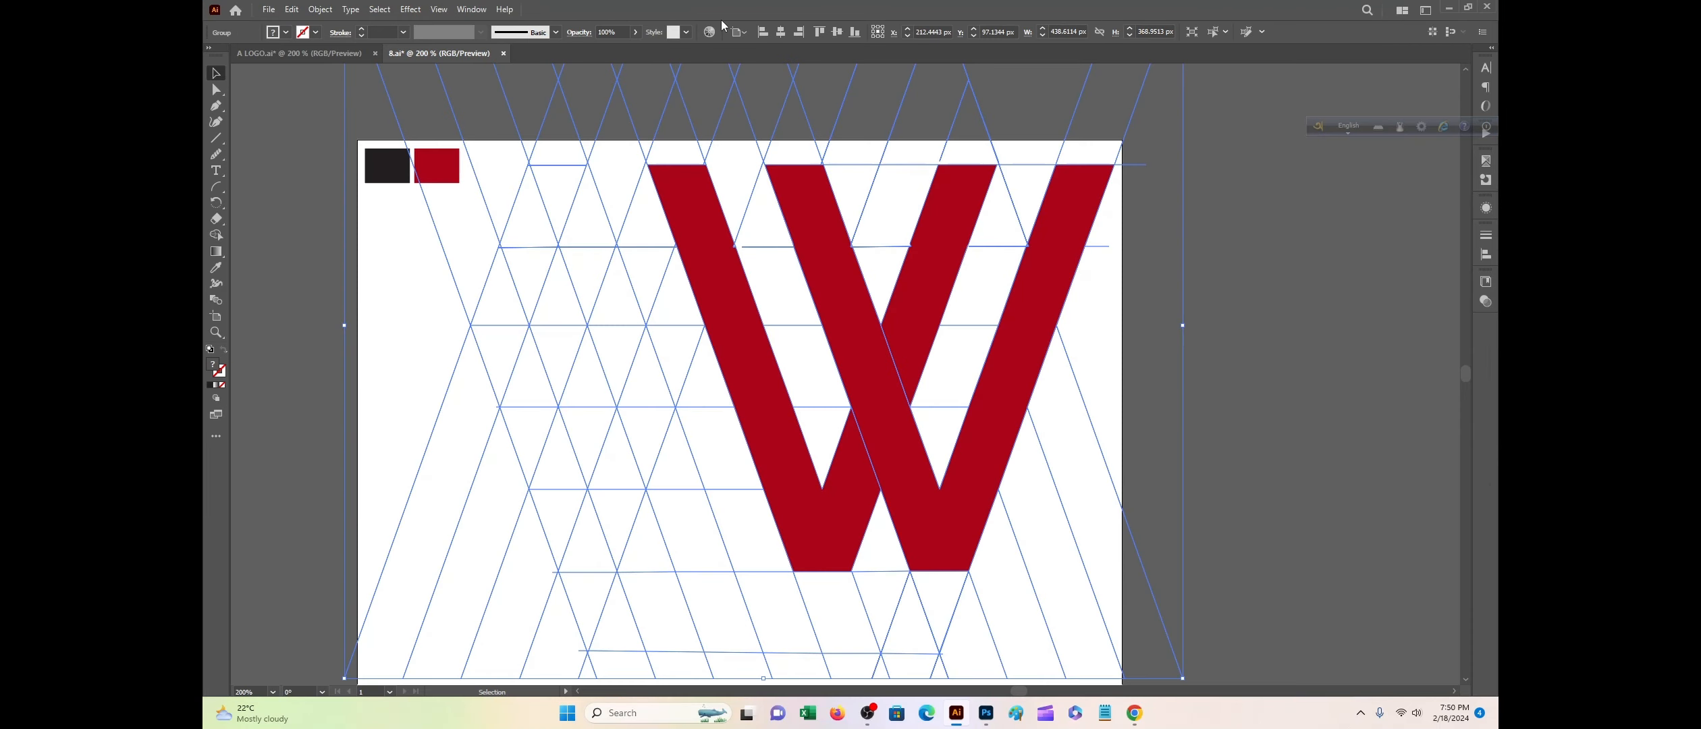
Step: Colour the W dark with Shape Builder, leaving the upper part of the first V's second arm red
{"action": "key", "text": "ctrl+plus"}
{"action": "key", "text": "ctrl+plus"}
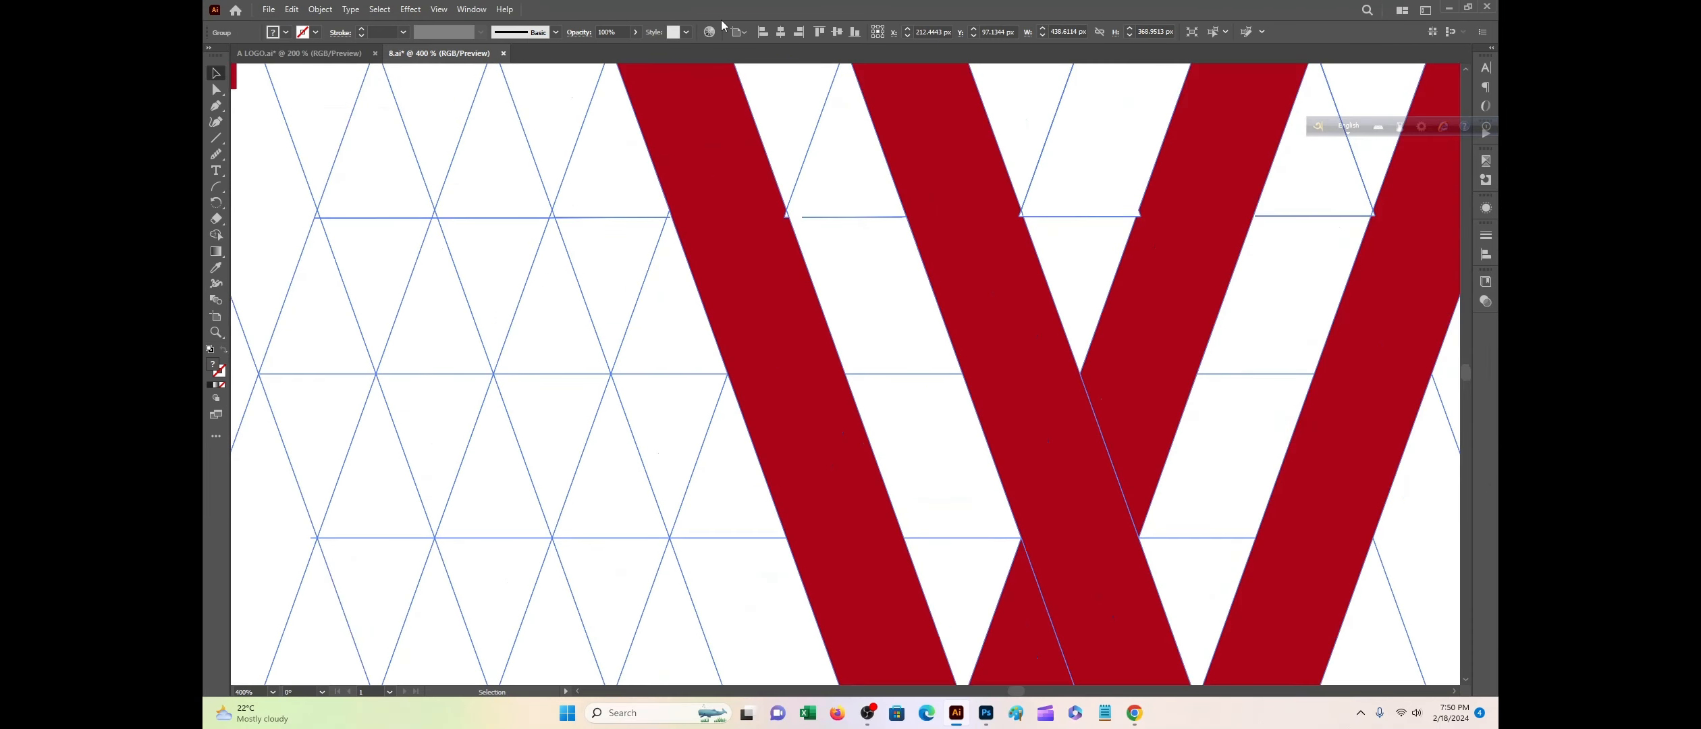
{"action": "left_click", "coordinate": [216, 235]}
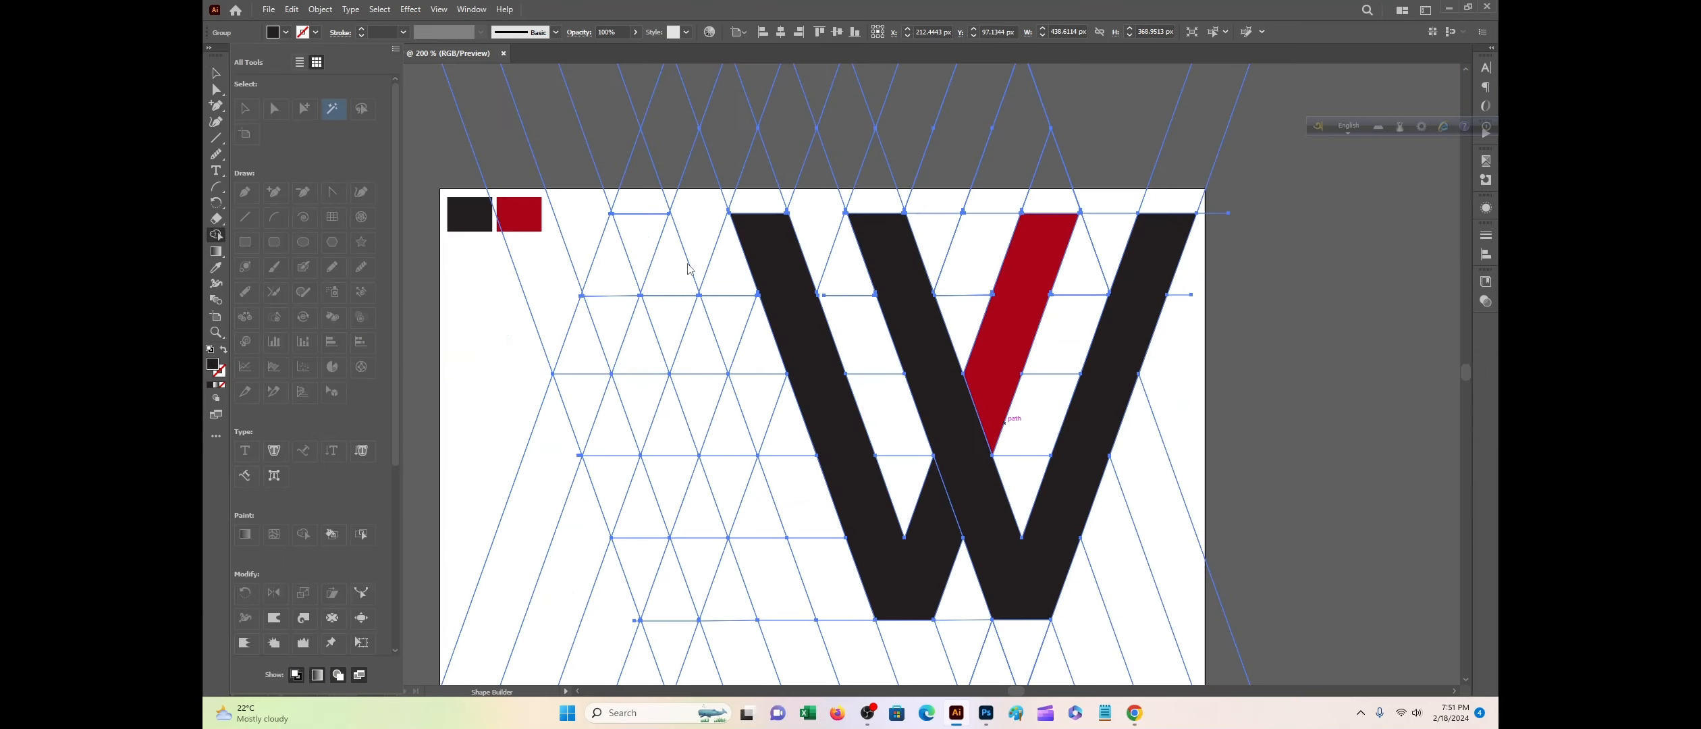
Step: Select the matching grid lines with the Magic Wand and delete them
{"action": "key", "text": "y"}
{"action": "left_click", "coordinate": [687, 265]}
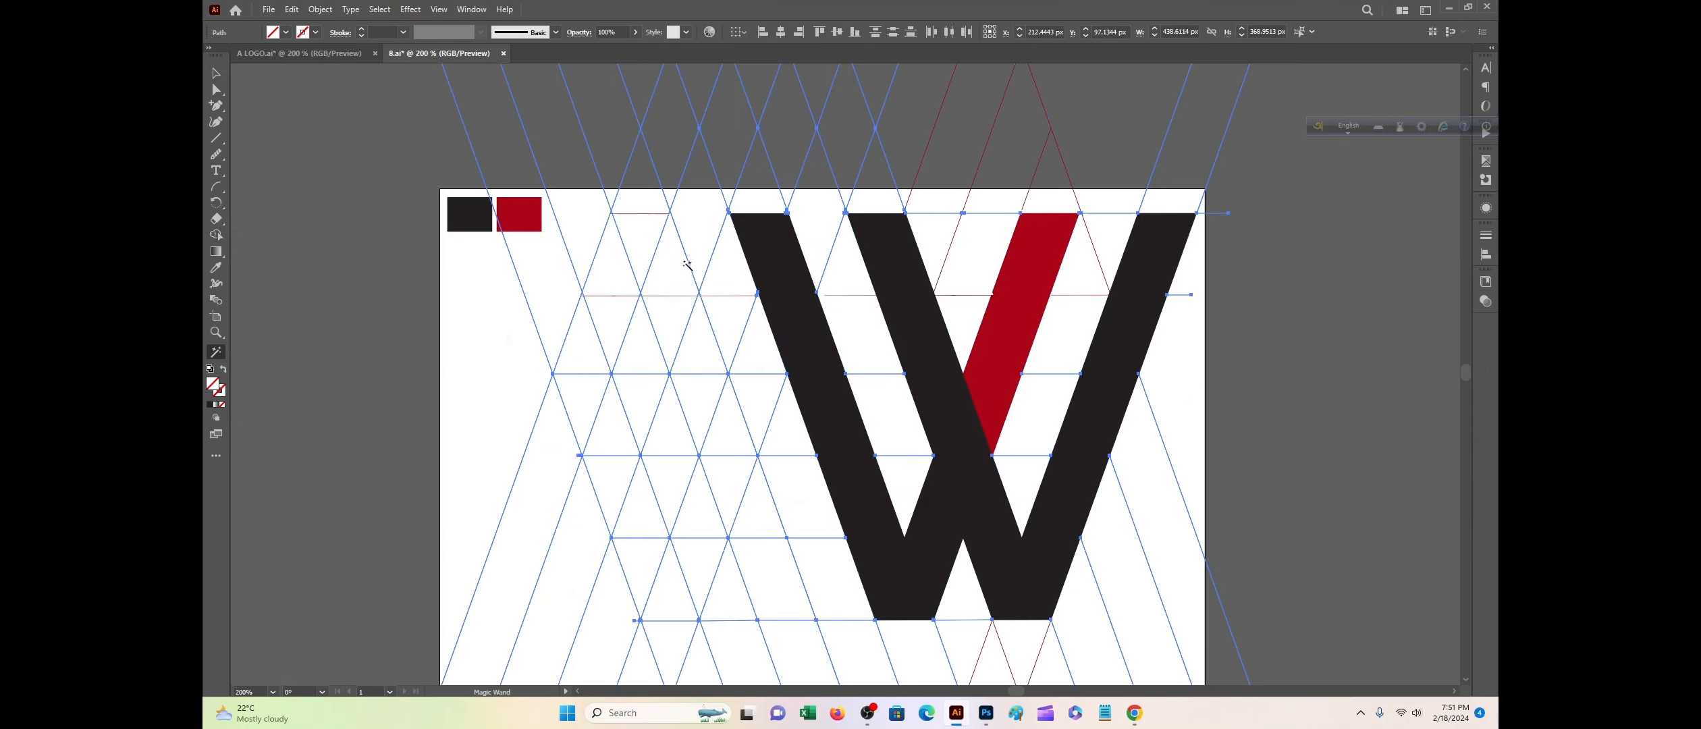
{"action": "key", "text": "Delete"}
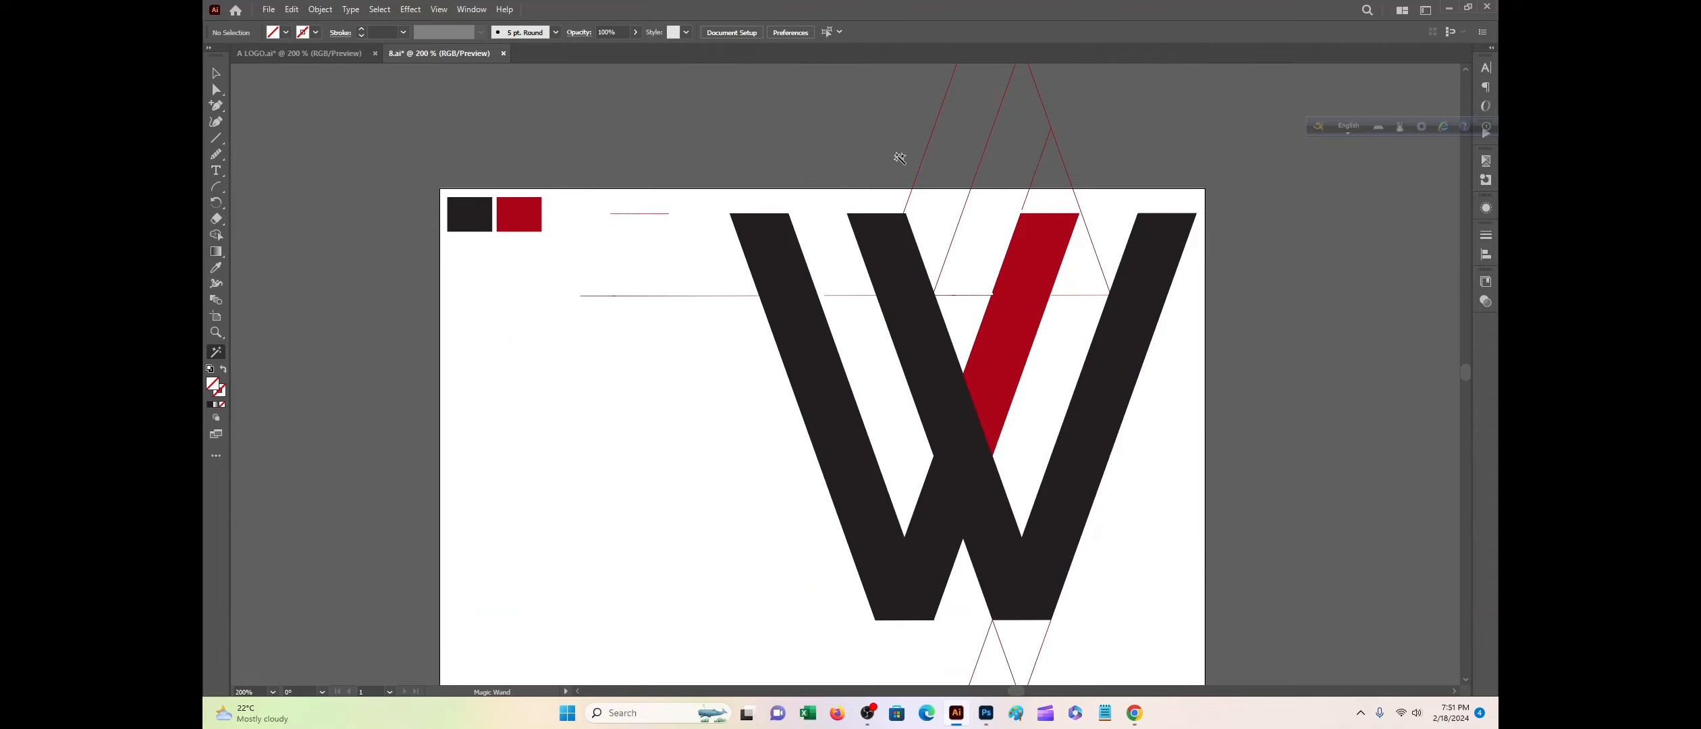
Step: Move the W away from the leftover line fragments and clear those fragments from around the artboard
{"action": "key", "text": "v"}
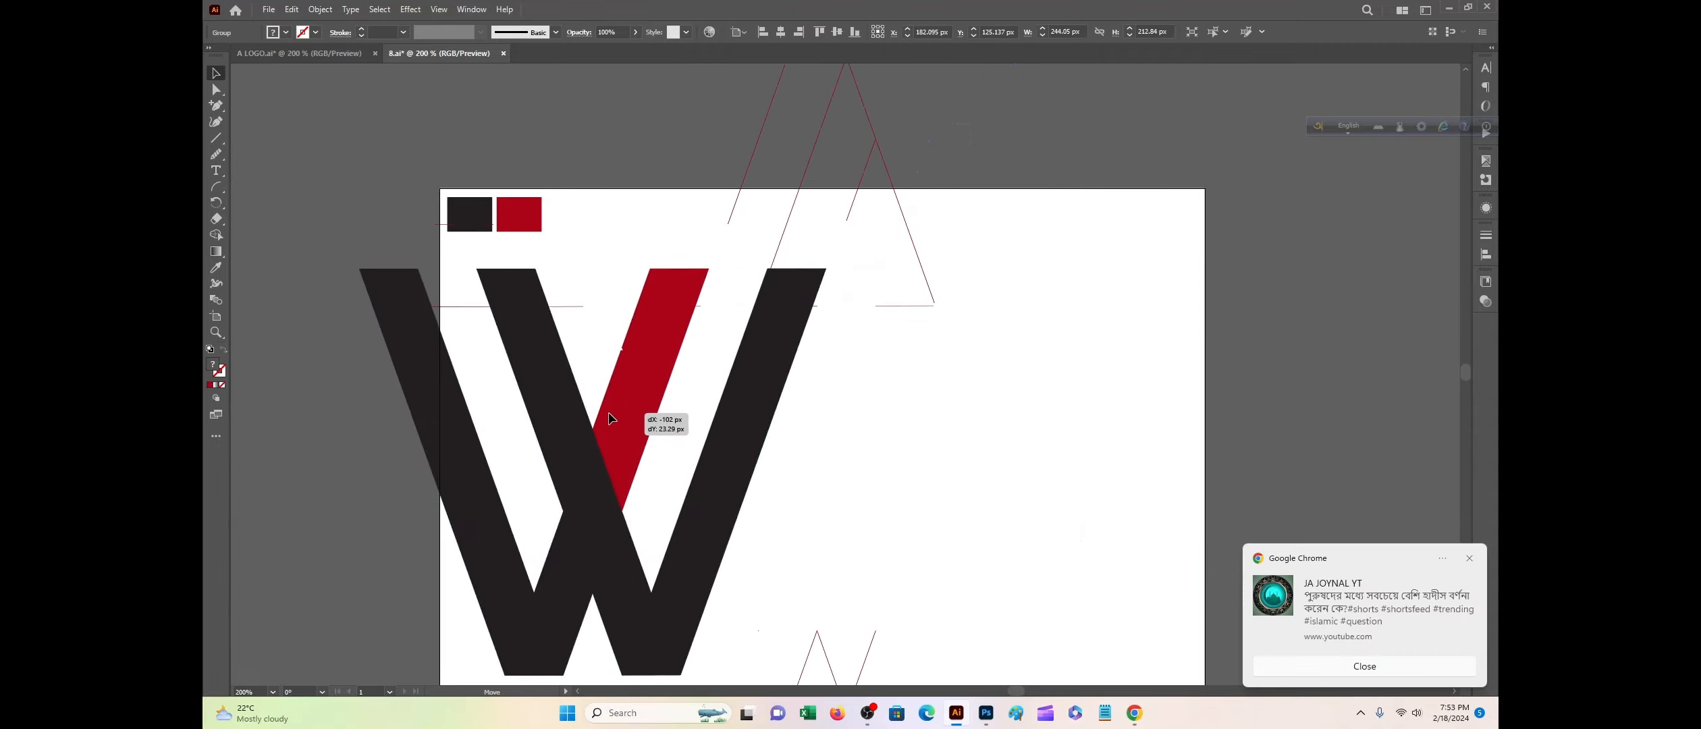
{"action": "left_click_drag", "start_coordinate": [609, 412], "coordinate": [565, 407]}
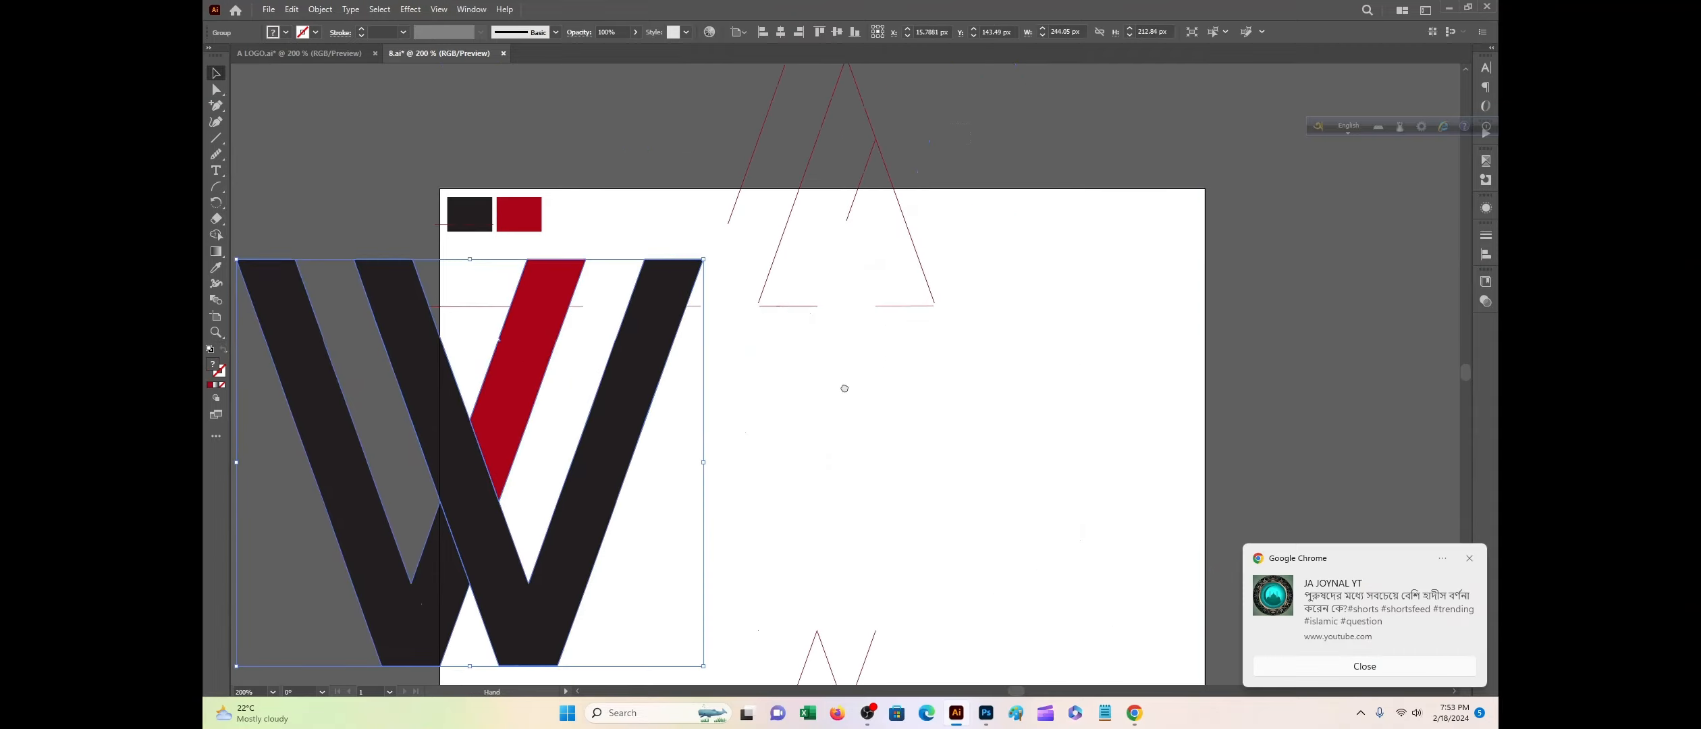
{"action": "left_click_drag", "start_coordinate": [845, 388], "coordinate": [1270, 377]}
{"action": "left_click_drag", "start_coordinate": [918, 398], "coordinate": [601, 353]}
{"action": "left_click_drag", "start_coordinate": [1127, 407], "coordinate": [794, 486]}
{"action": "left_click_drag", "start_coordinate": [538, 342], "coordinate": [962, 468]}
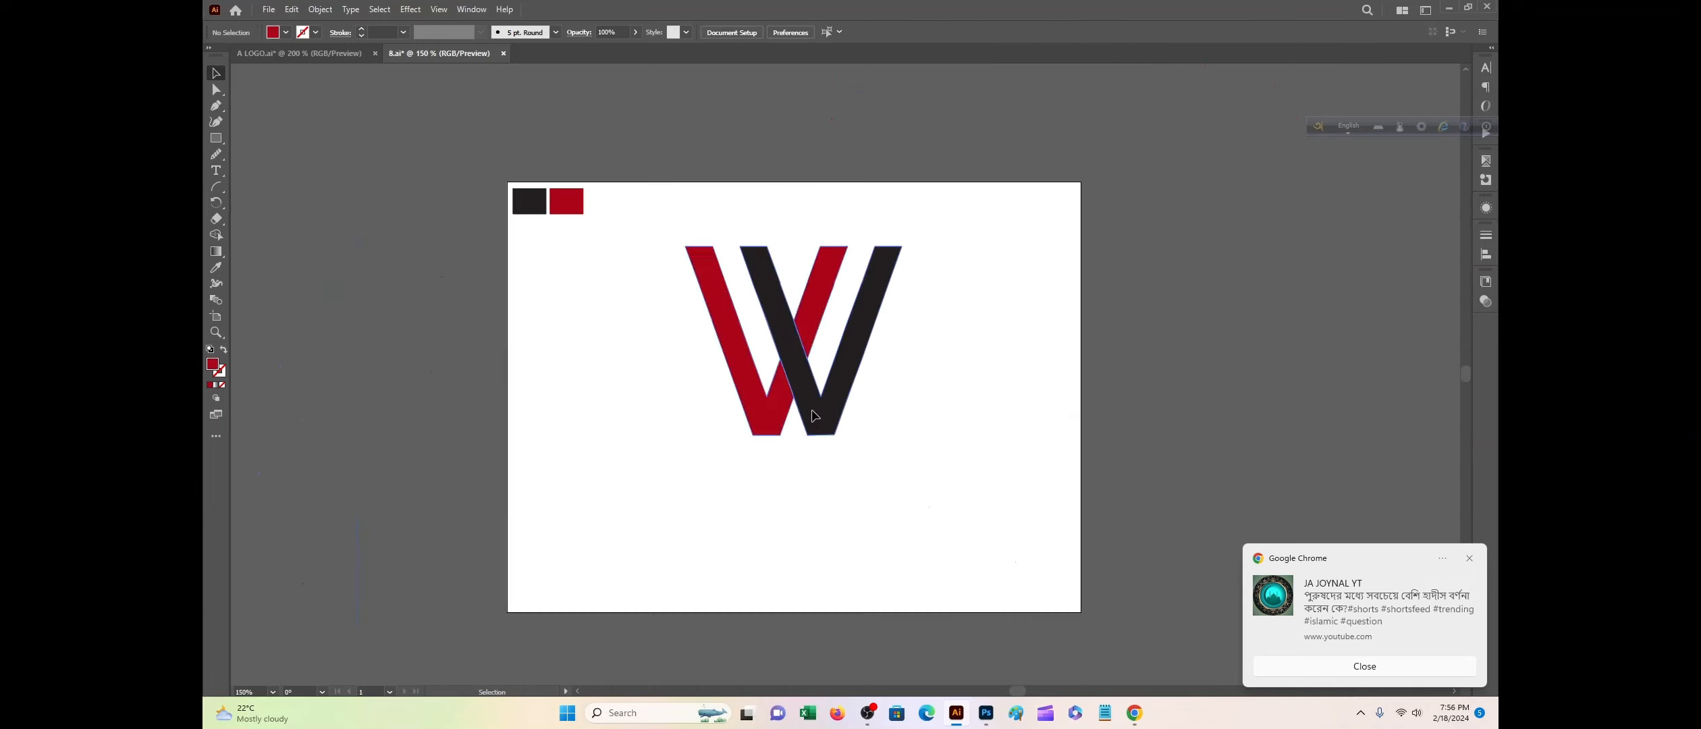
Step: Center the red and dark W vertically on the artboard and copy it for the mockup
{"action": "left_click_drag", "start_coordinate": [814, 416], "coordinate": [814, 461]}
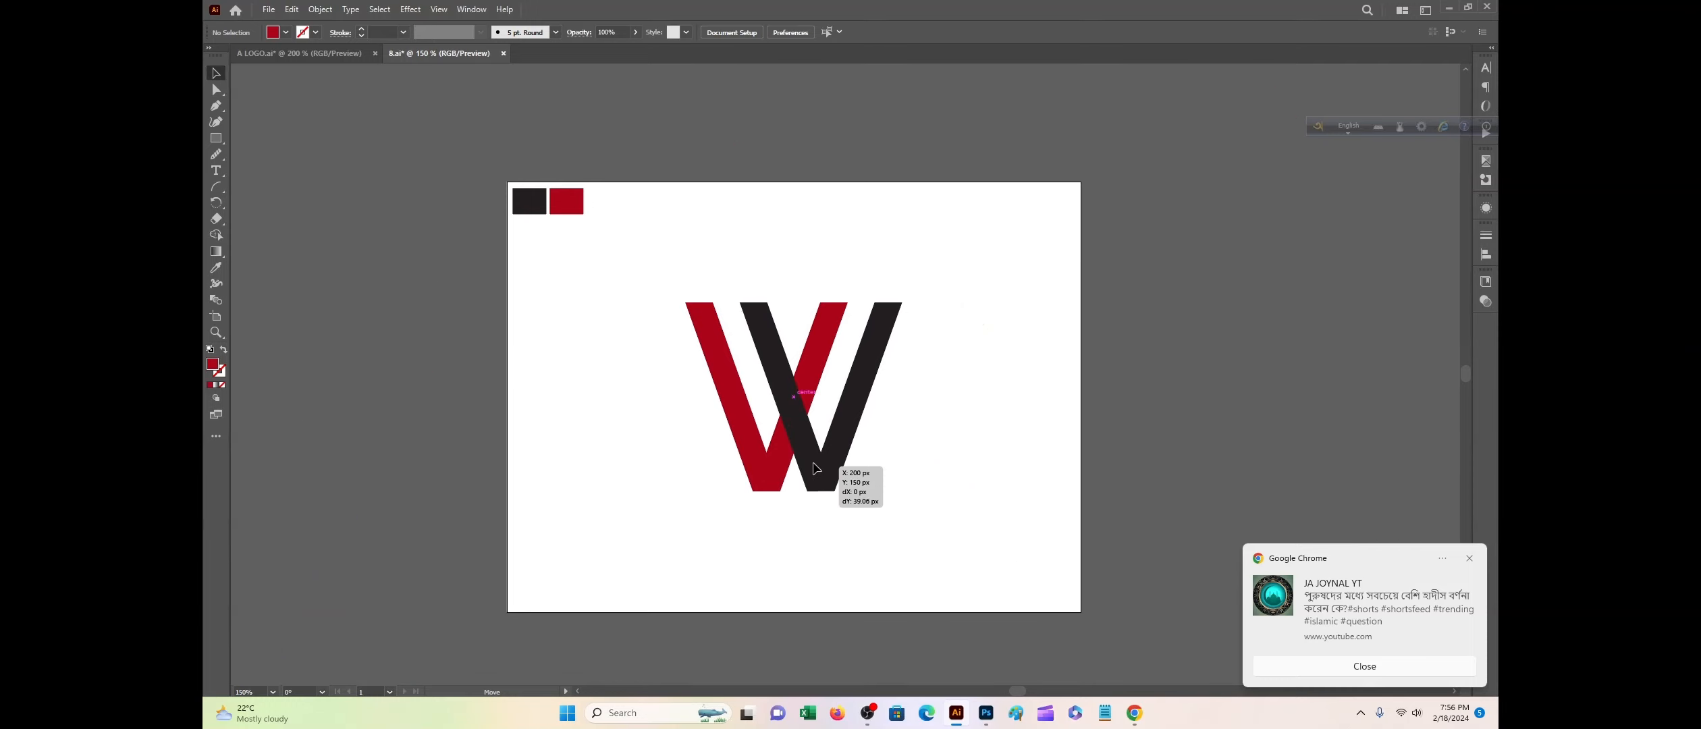
{"action": "left_click", "coordinate": [291, 8]}
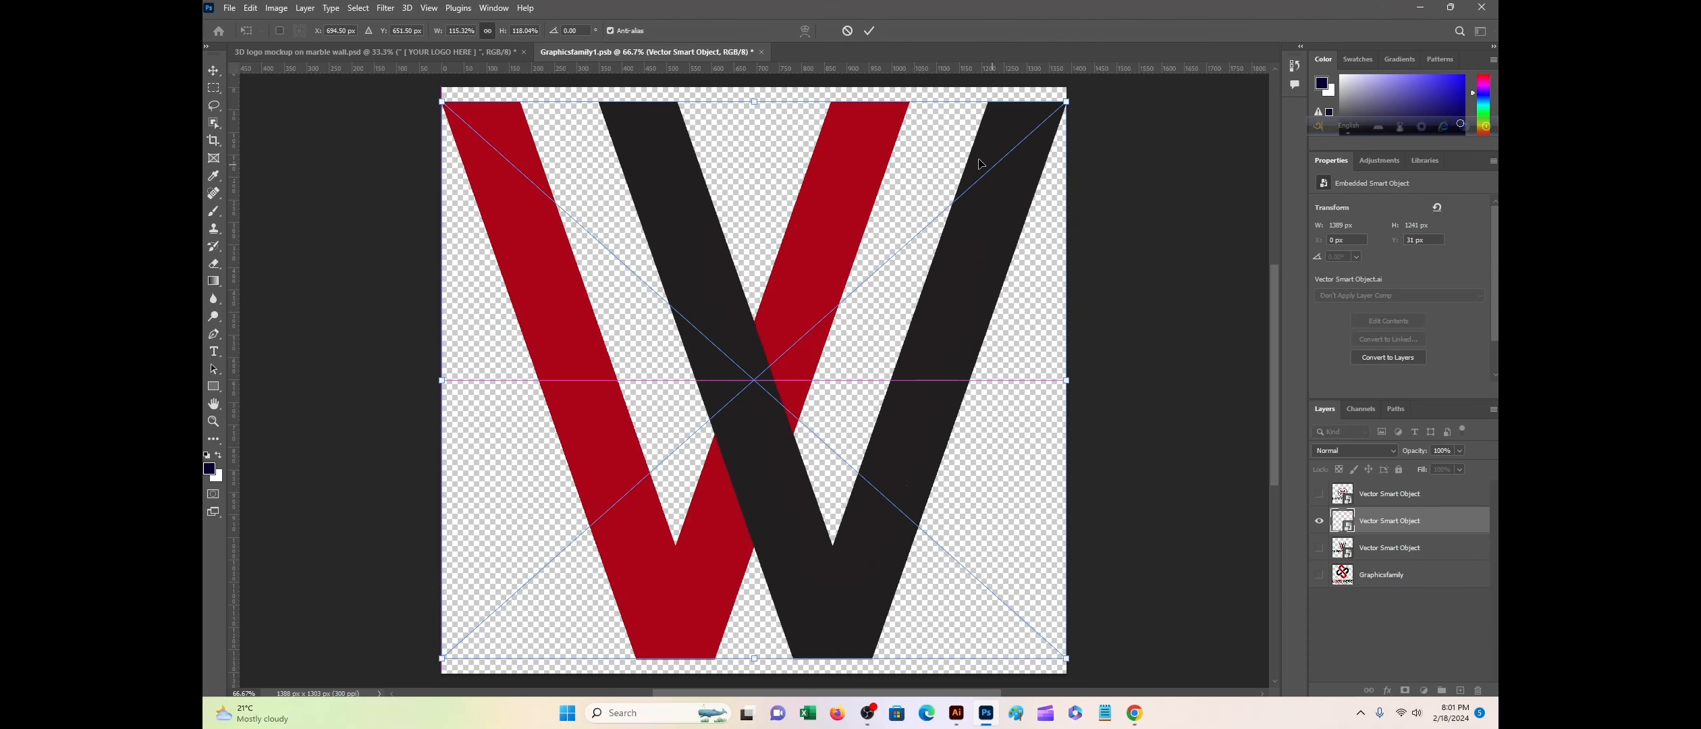
Step: In Photoshop, commit the placed W logo in Graphicsfamily1.psb and save it to update the marble wall mockup
{"action": "left_click", "coordinate": [869, 31]}
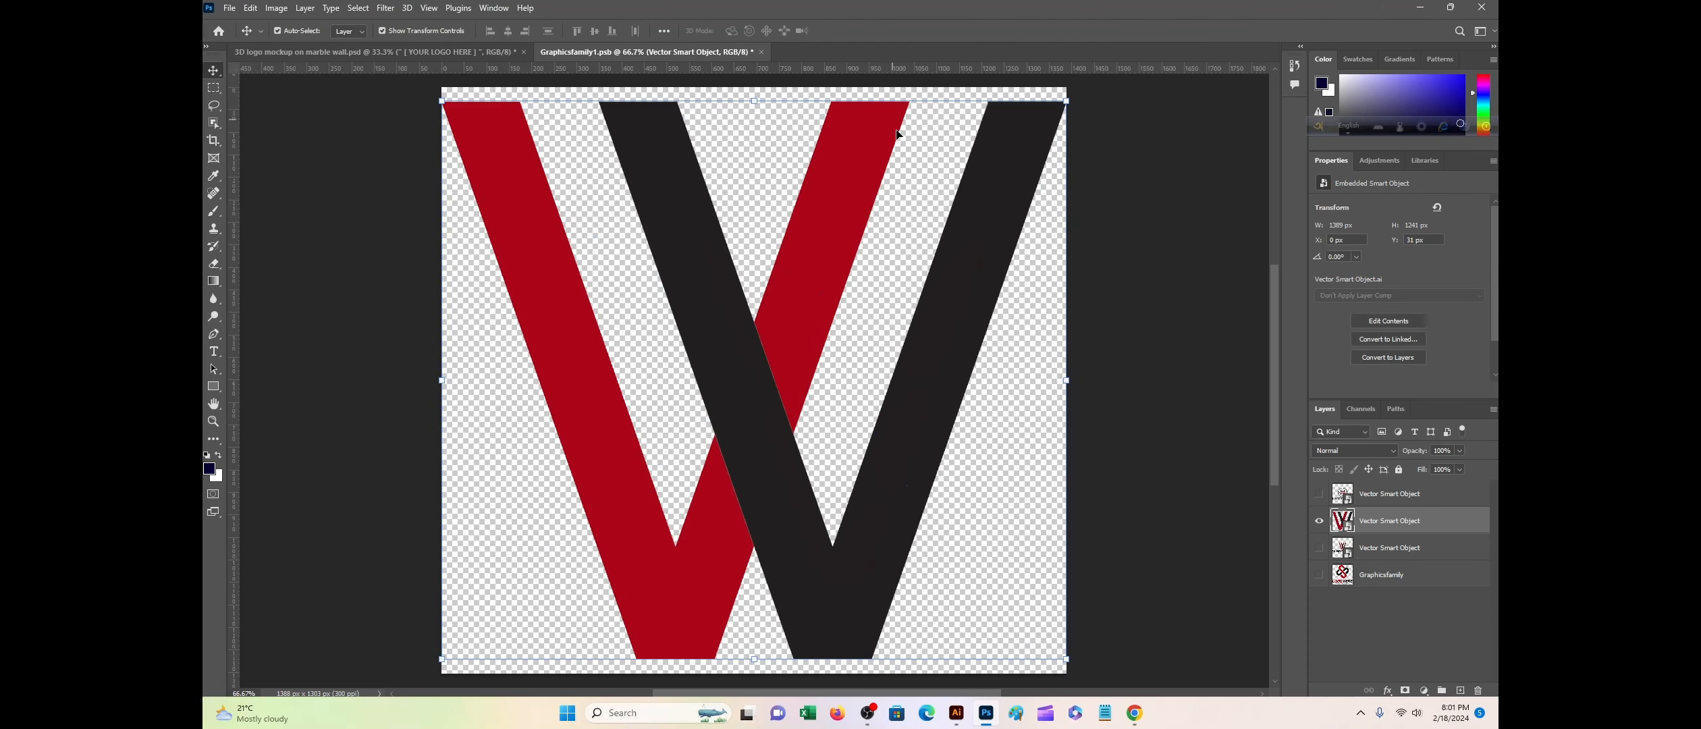
{"action": "key", "text": "ctrl+s"}
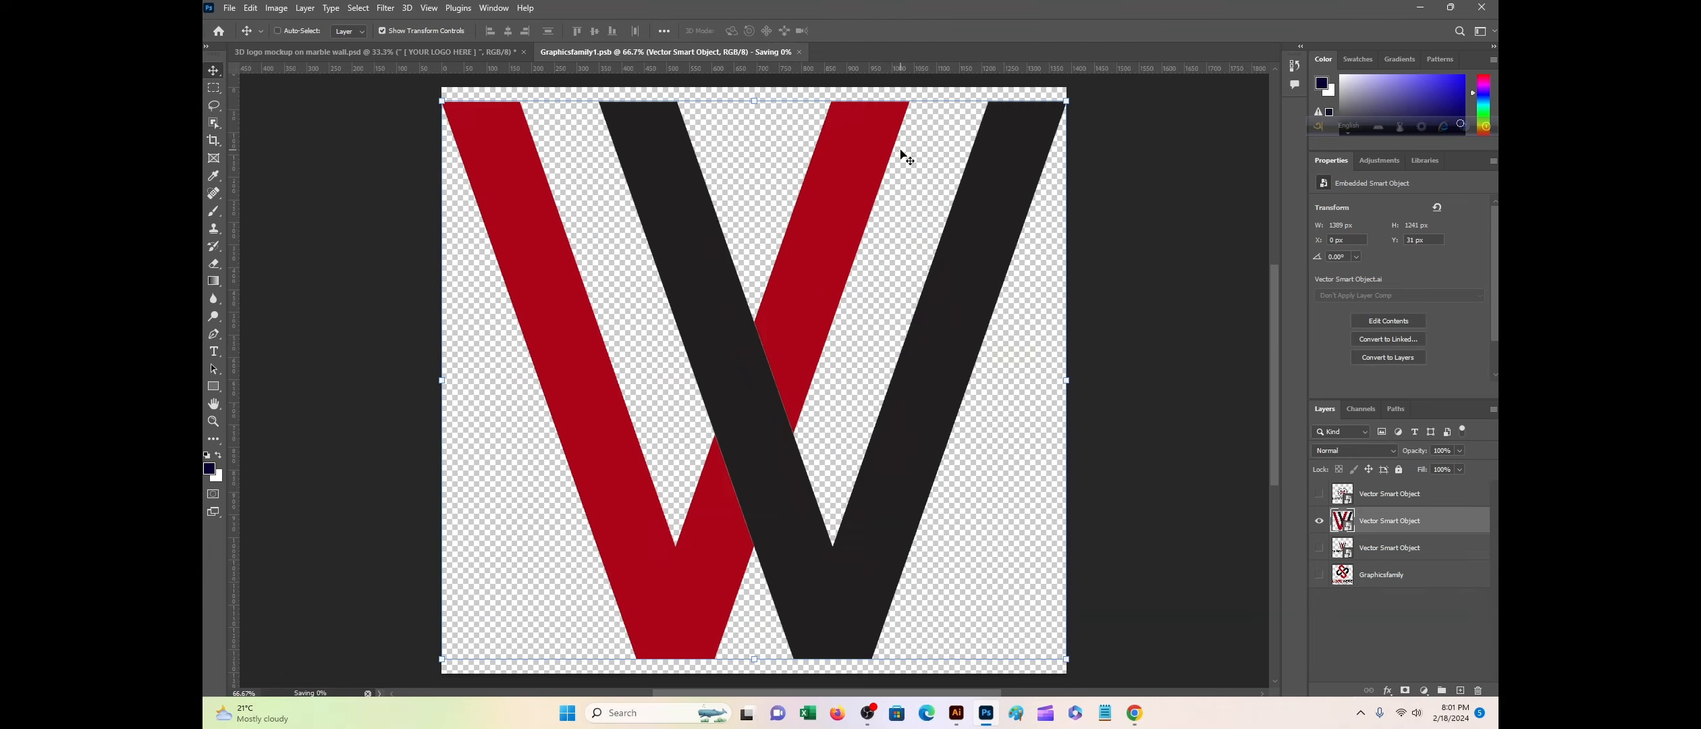
{"action": "key", "text": "ctrl+Tab"}
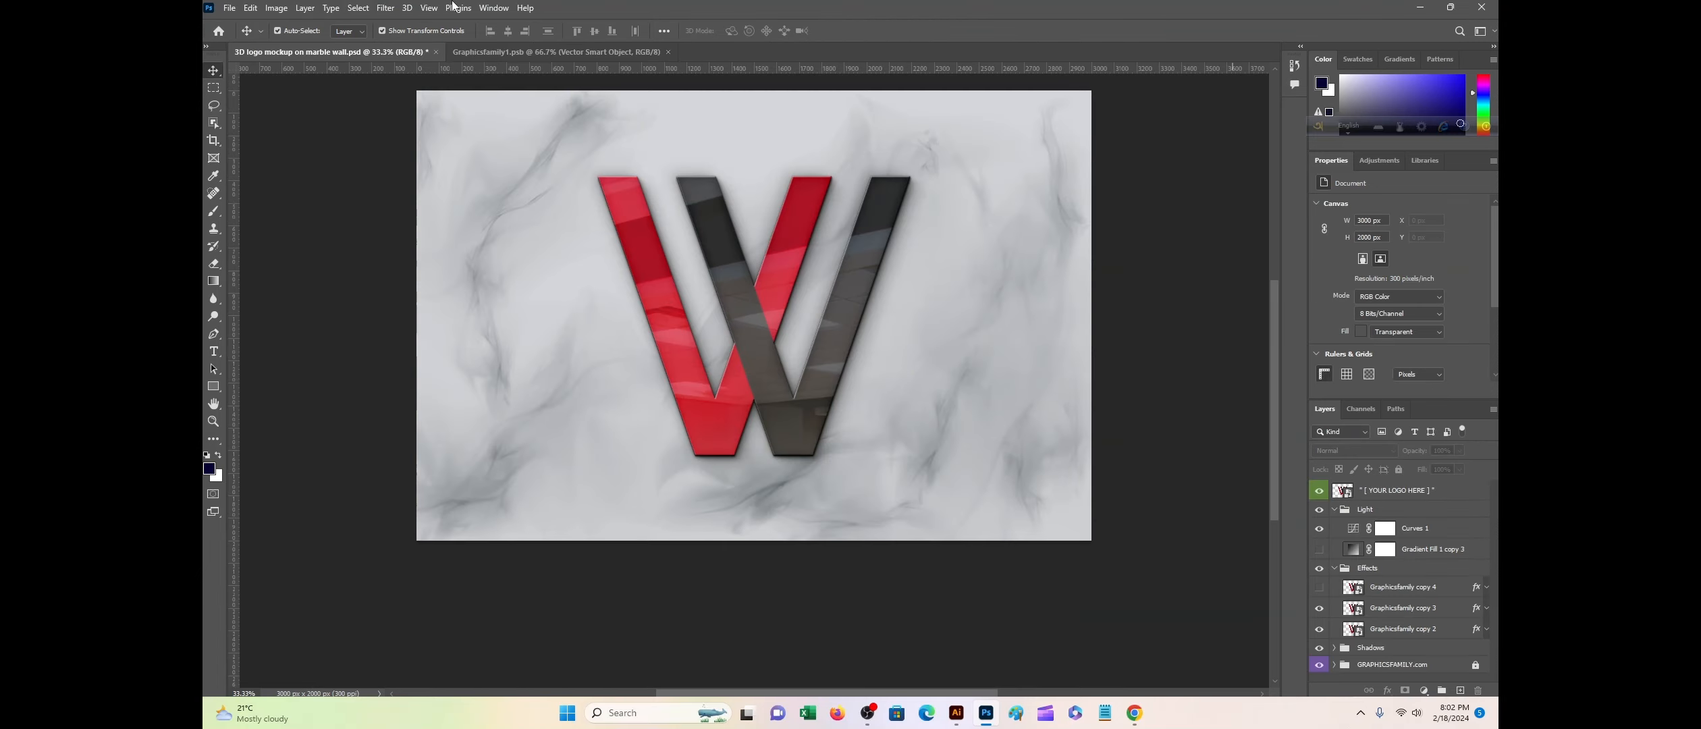
{"action": "left_click", "coordinate": [230, 8]}
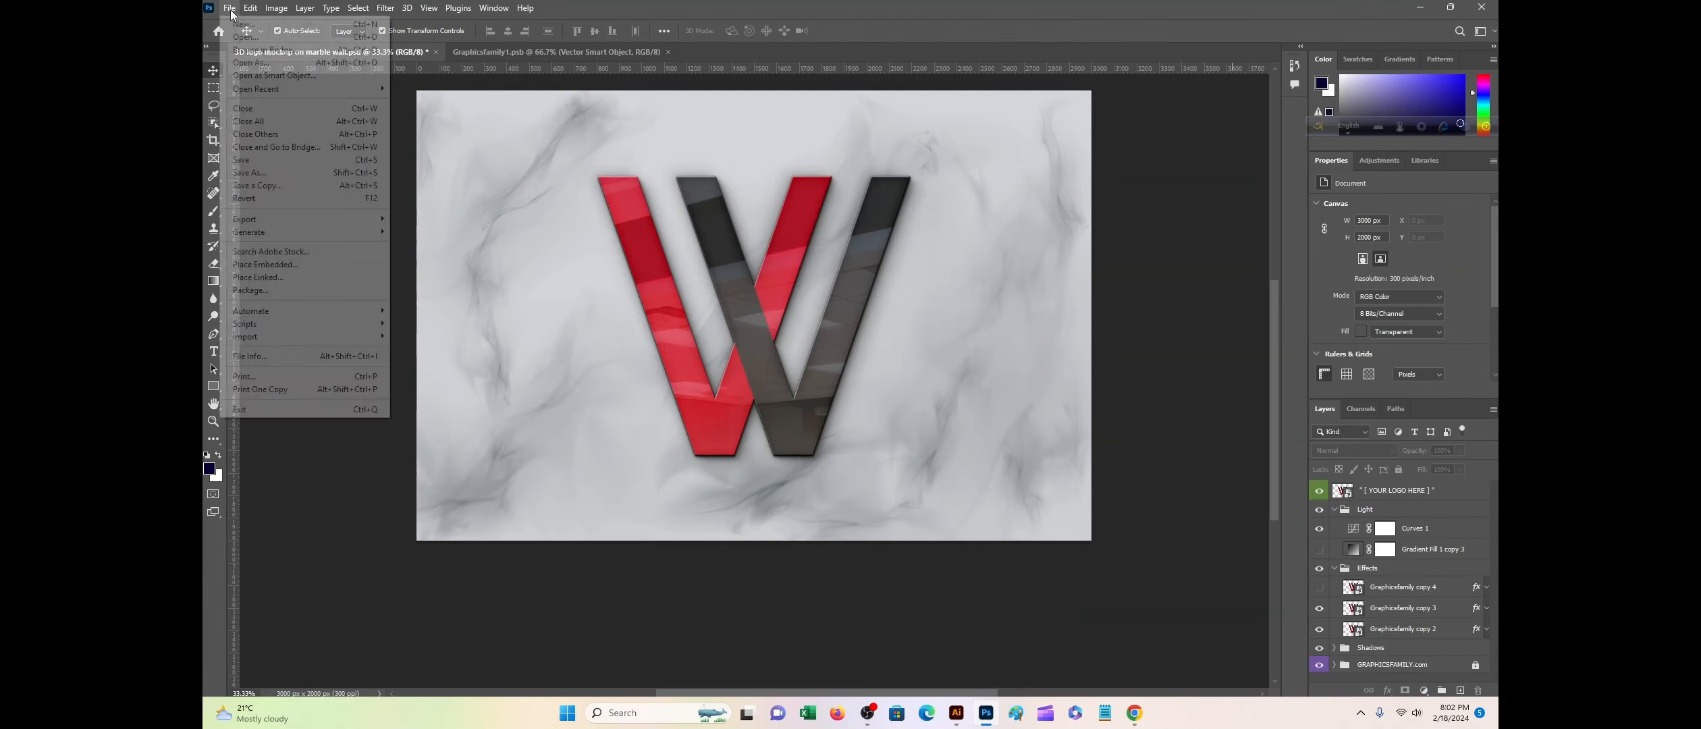
{"action": "left_click", "coordinate": [263, 174]}
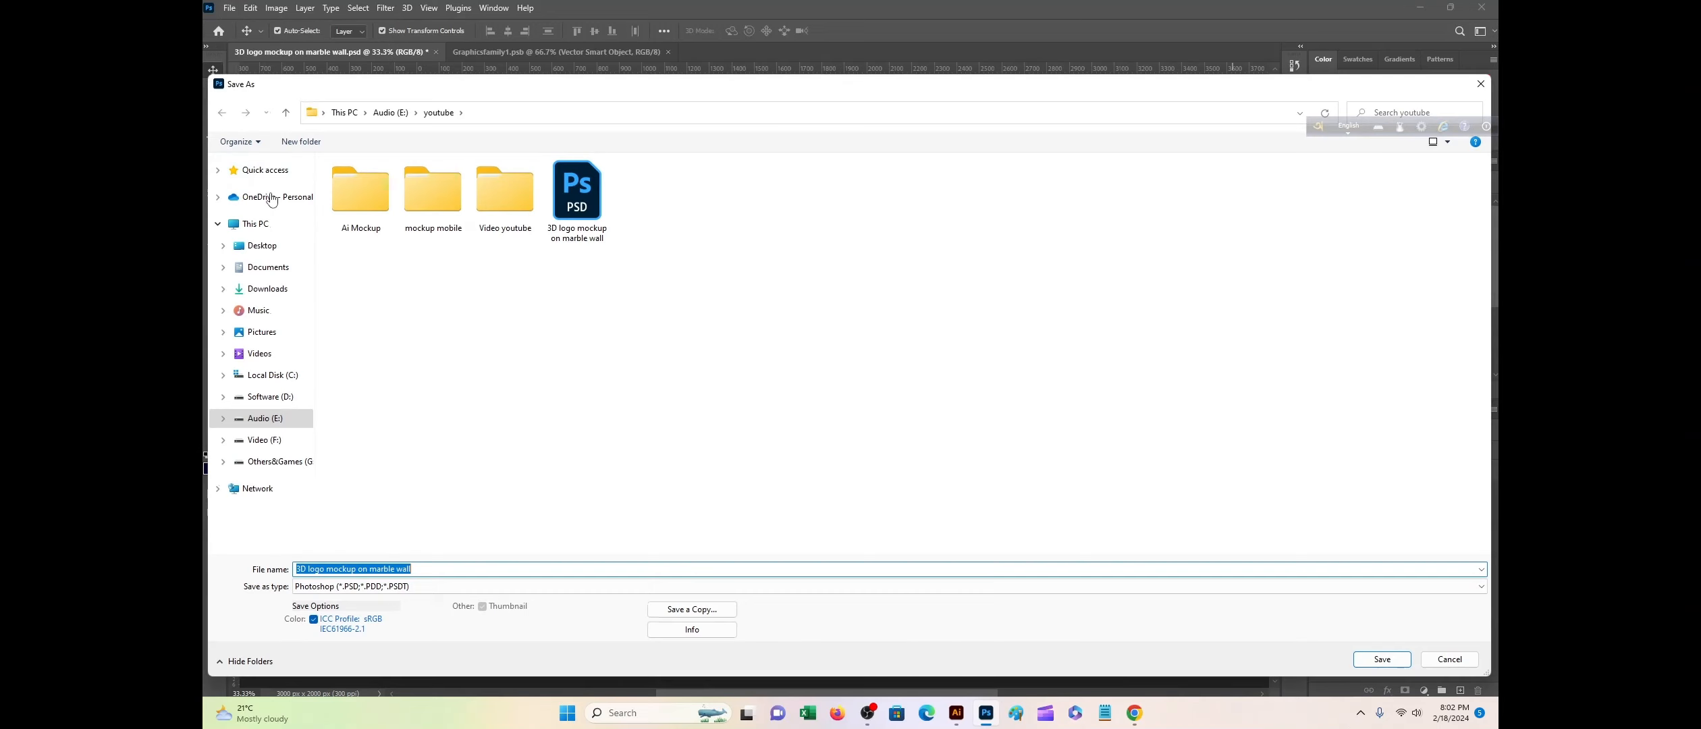
{"action": "left_click", "coordinate": [1480, 84]}
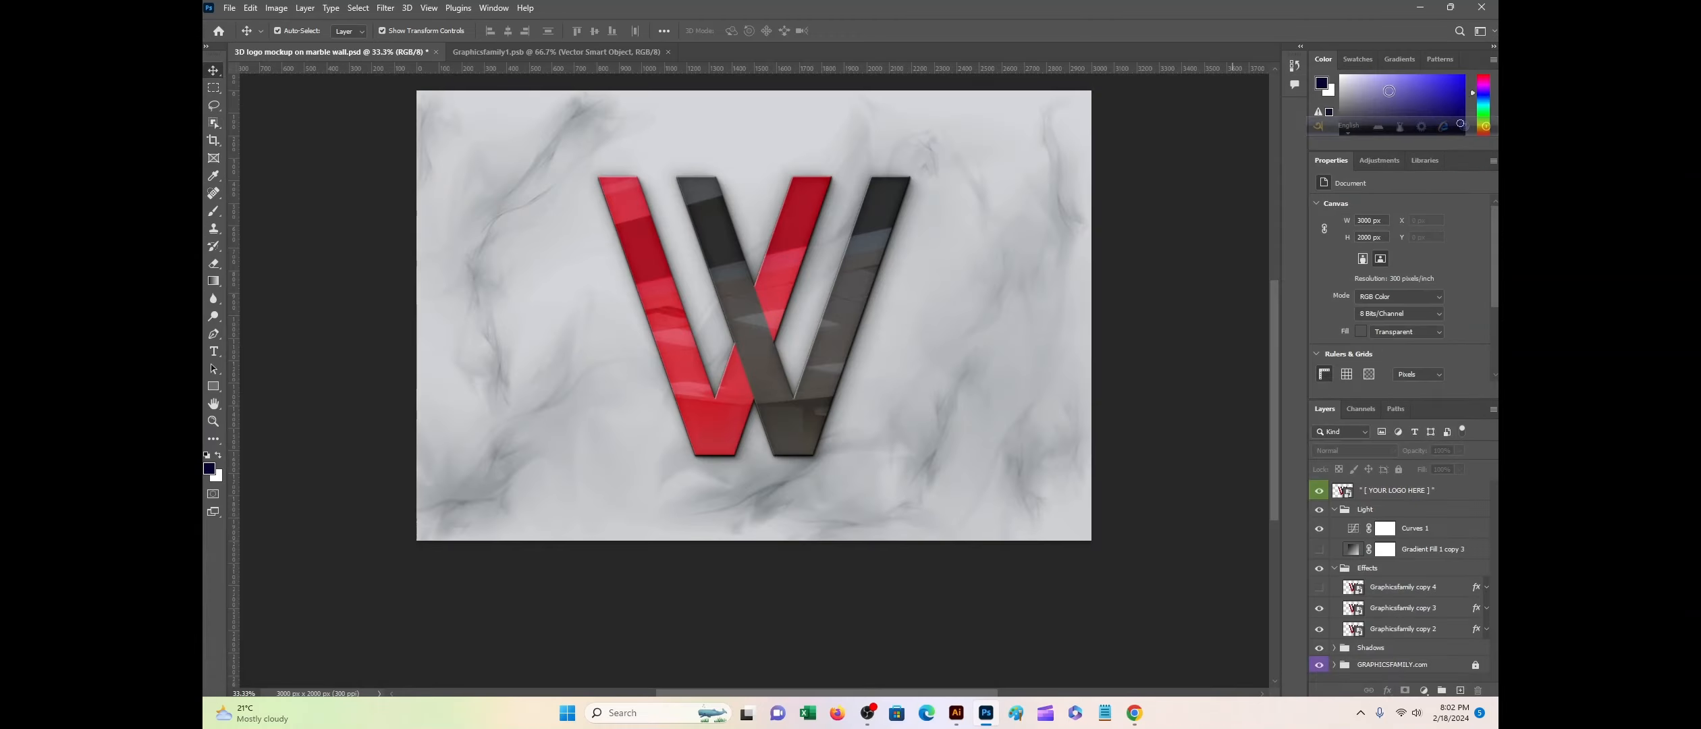
Step: Export the marble wall mockup as a JPEG with Save for Web, naming the file W GRID LOGO
{"action": "left_click", "coordinate": [228, 7]}
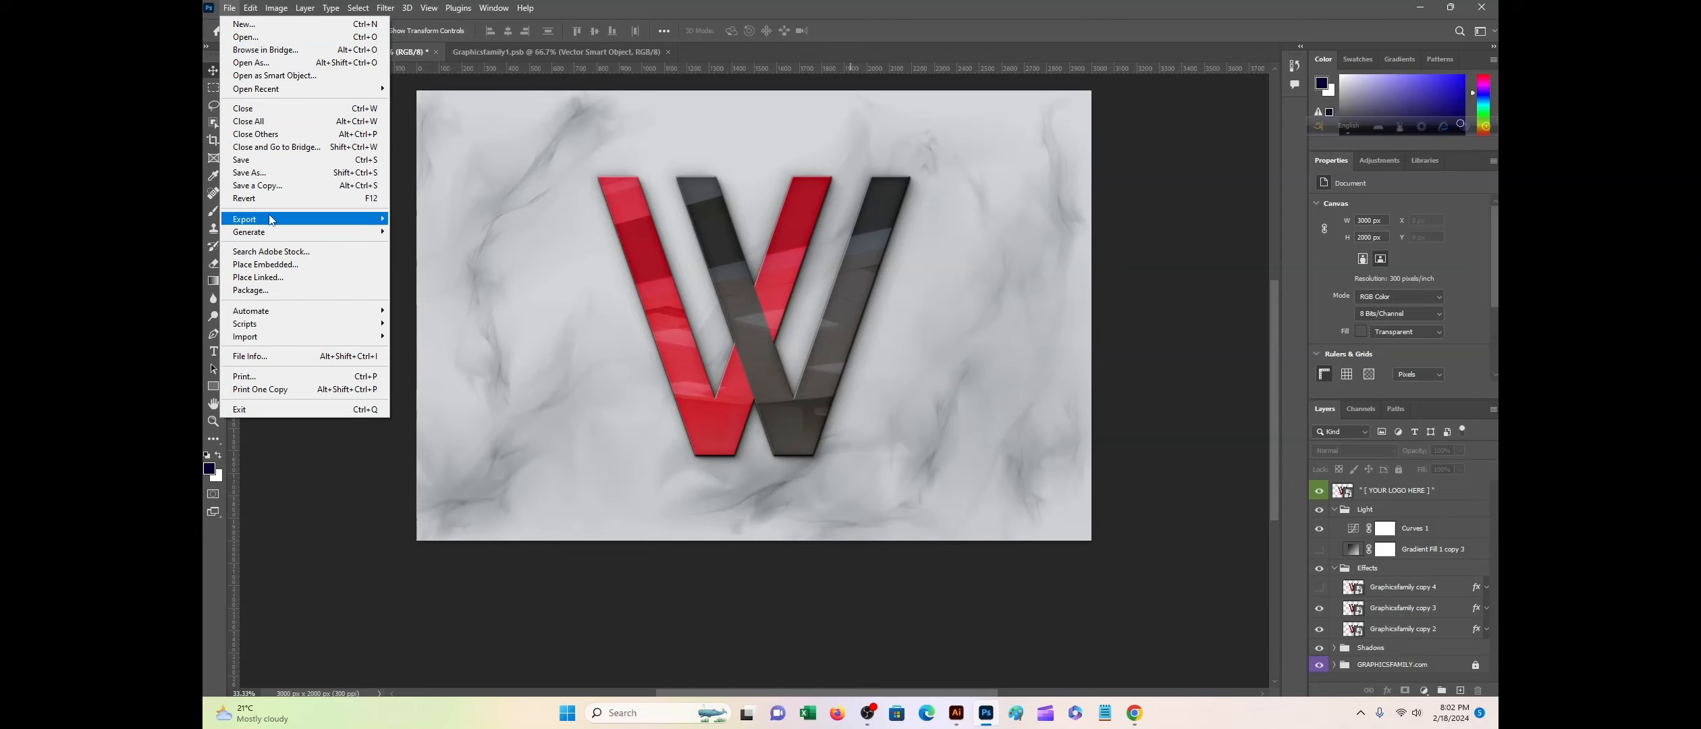
{"action": "mouse_move", "coordinate": [279, 222]}
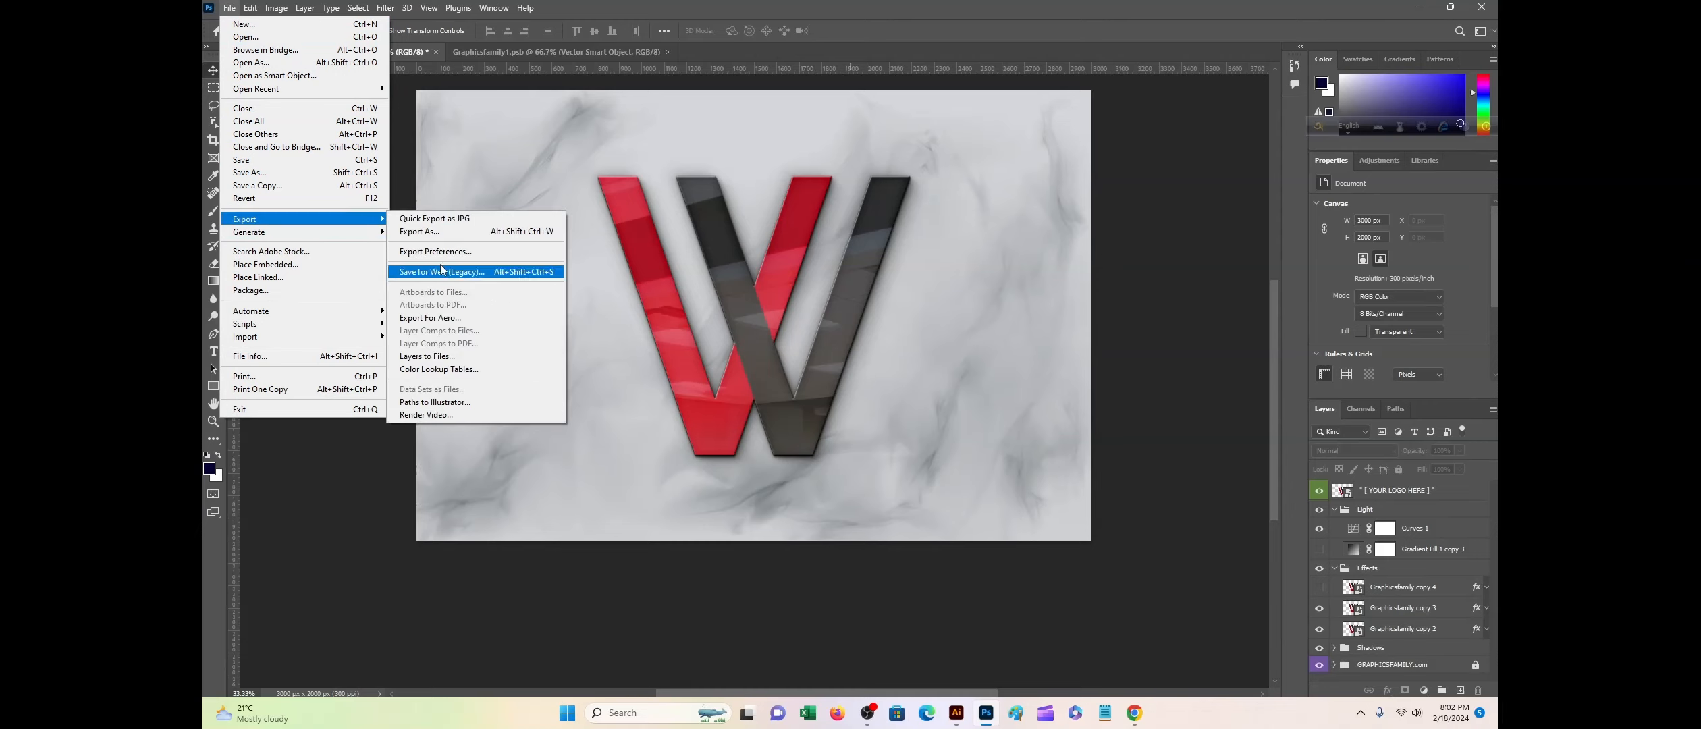
{"action": "left_click", "coordinate": [430, 277]}
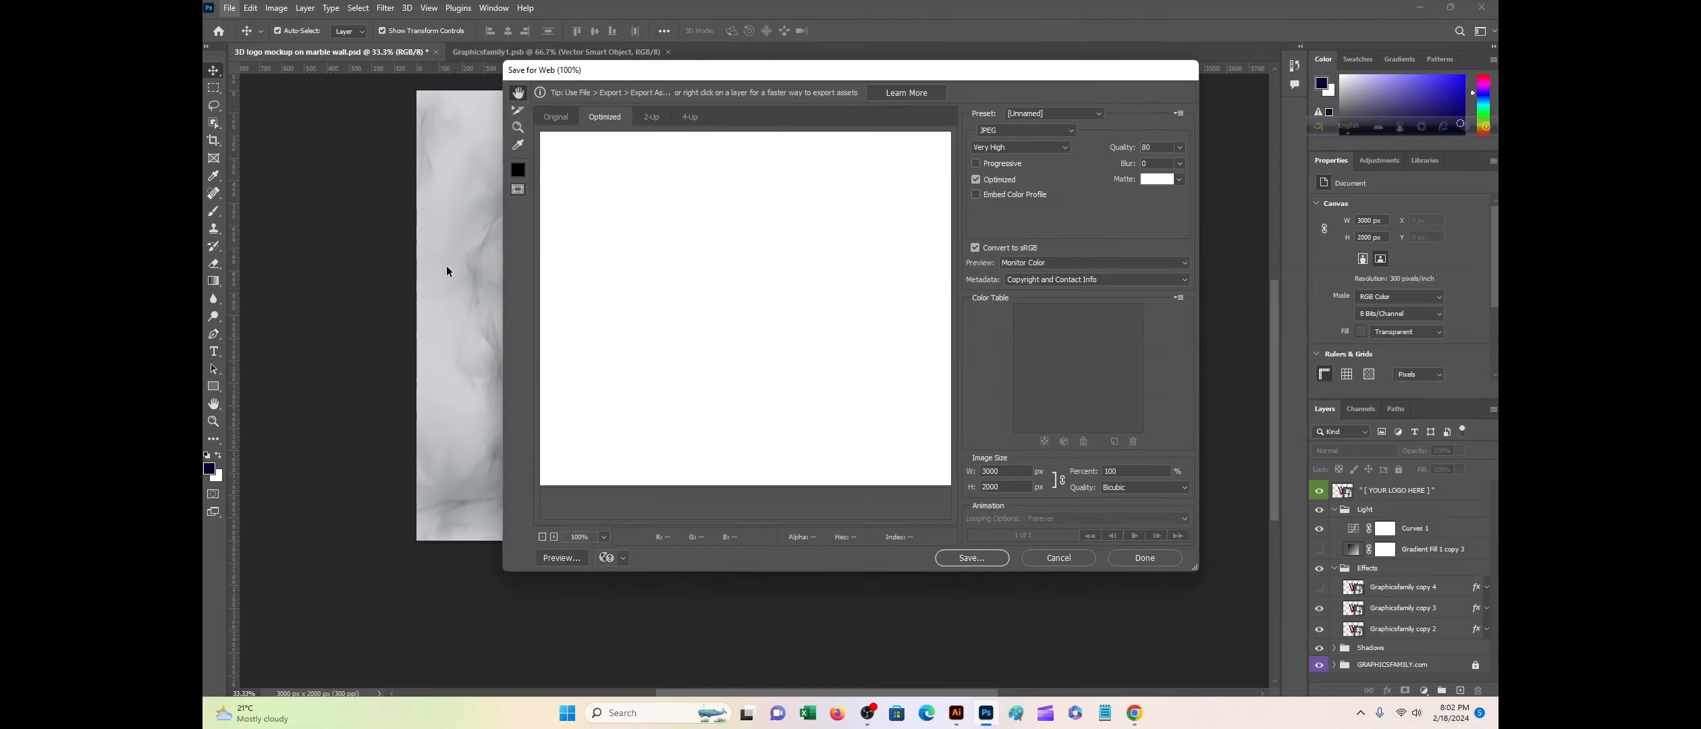
{"action": "left_click", "coordinate": [971, 557]}
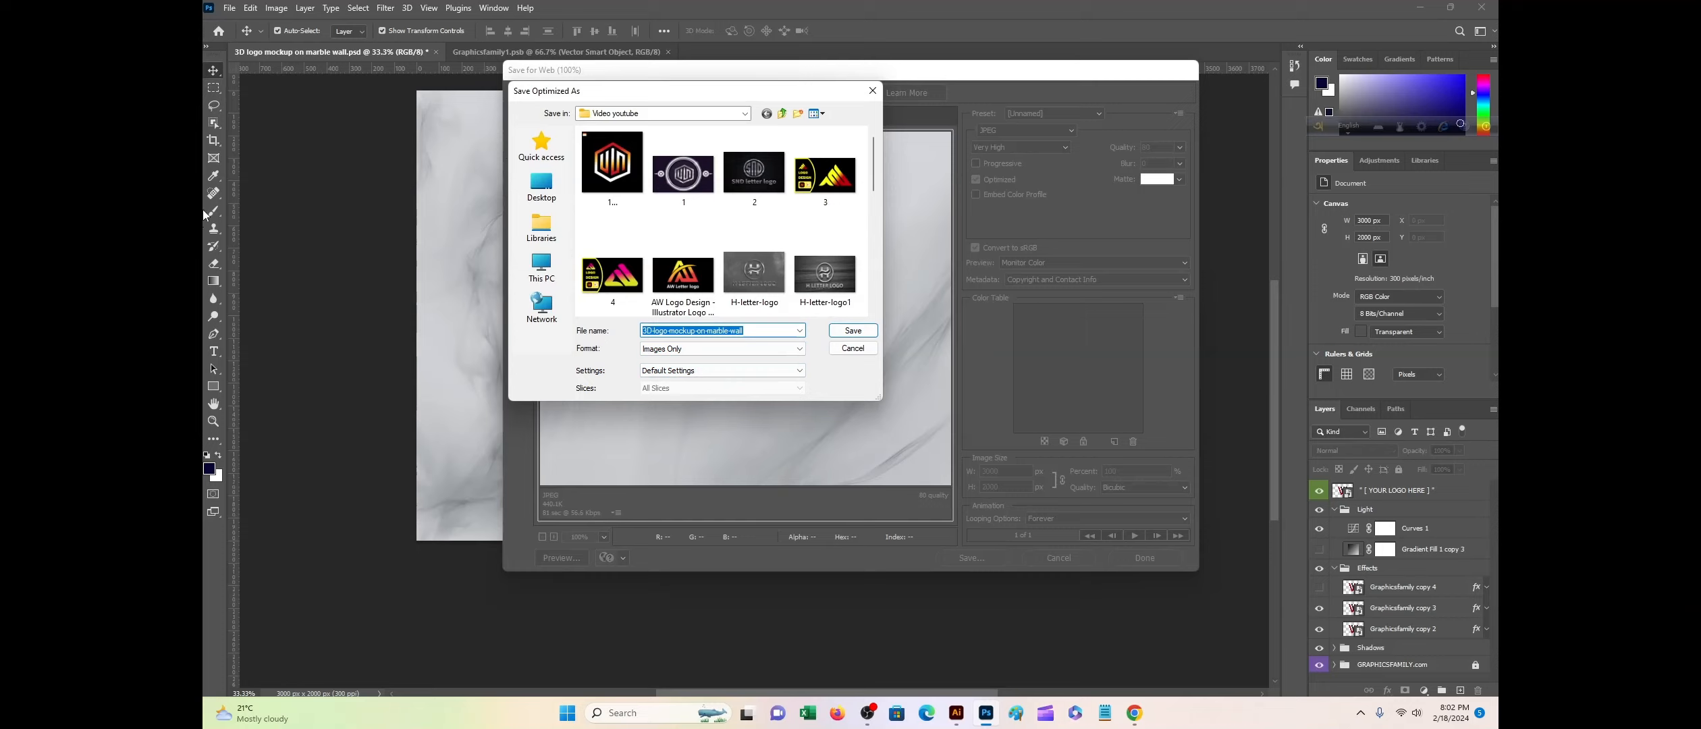
{"action": "type", "text": "W GRID LOGO"}
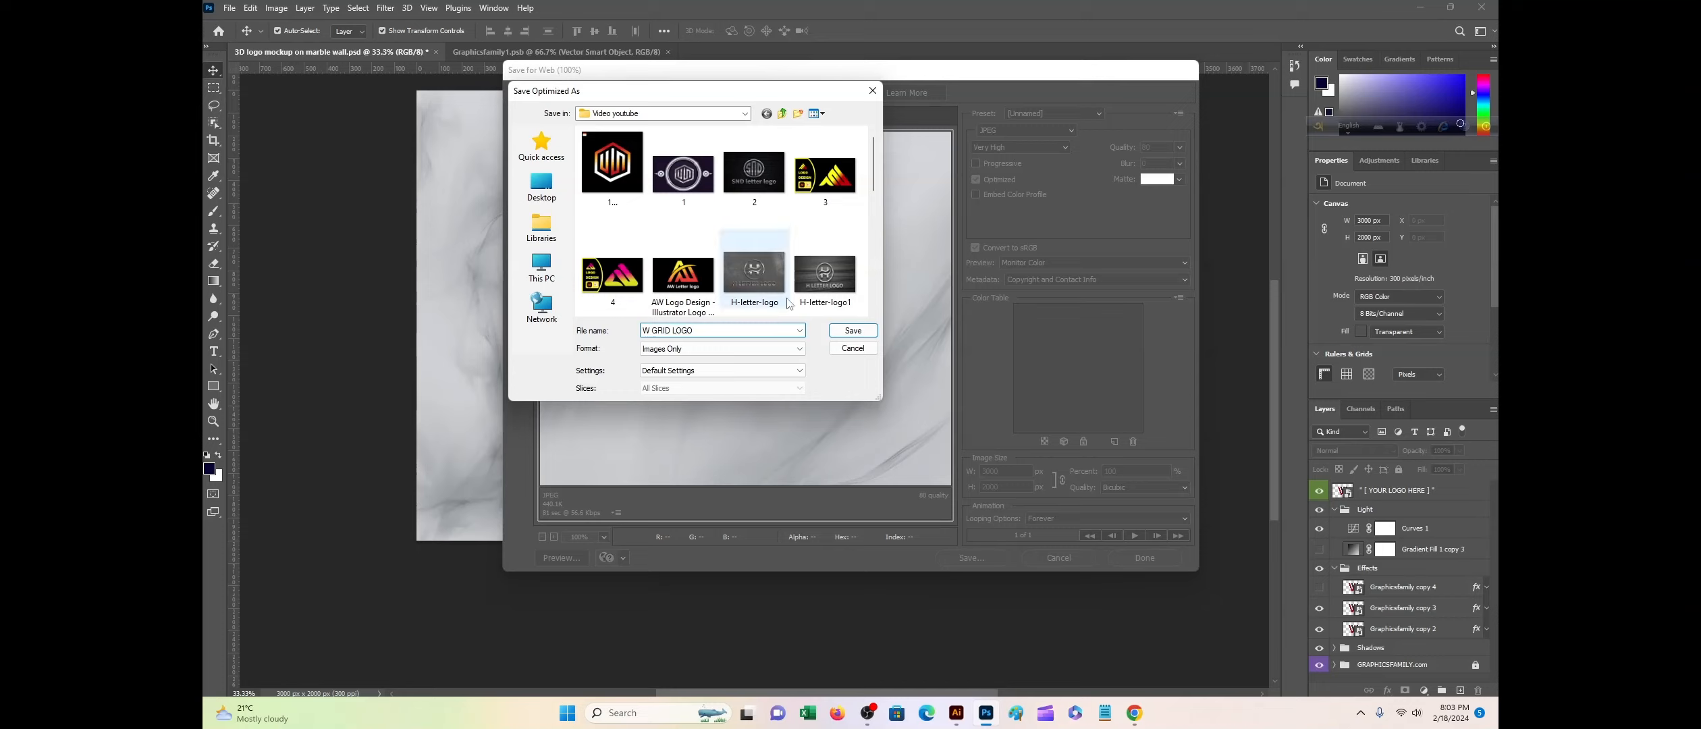
{"action": "left_click", "coordinate": [855, 332]}
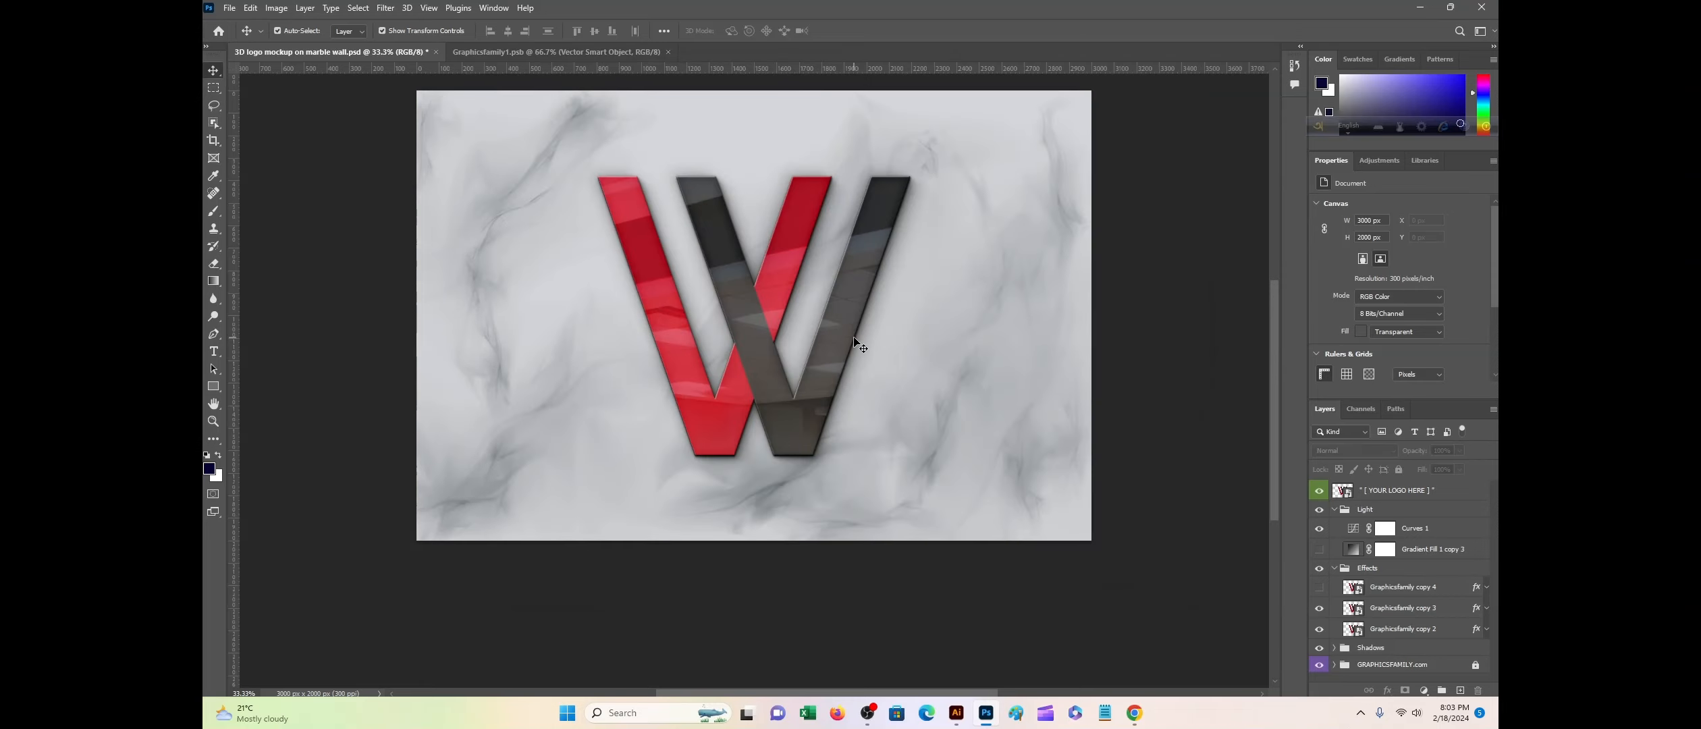
Step: Move the light grey W onto the artboard beneath the colour swatches and copy it for the mockup
{"action": "left_click_drag", "start_coordinate": [580, 263], "coordinate": [1006, 232]}
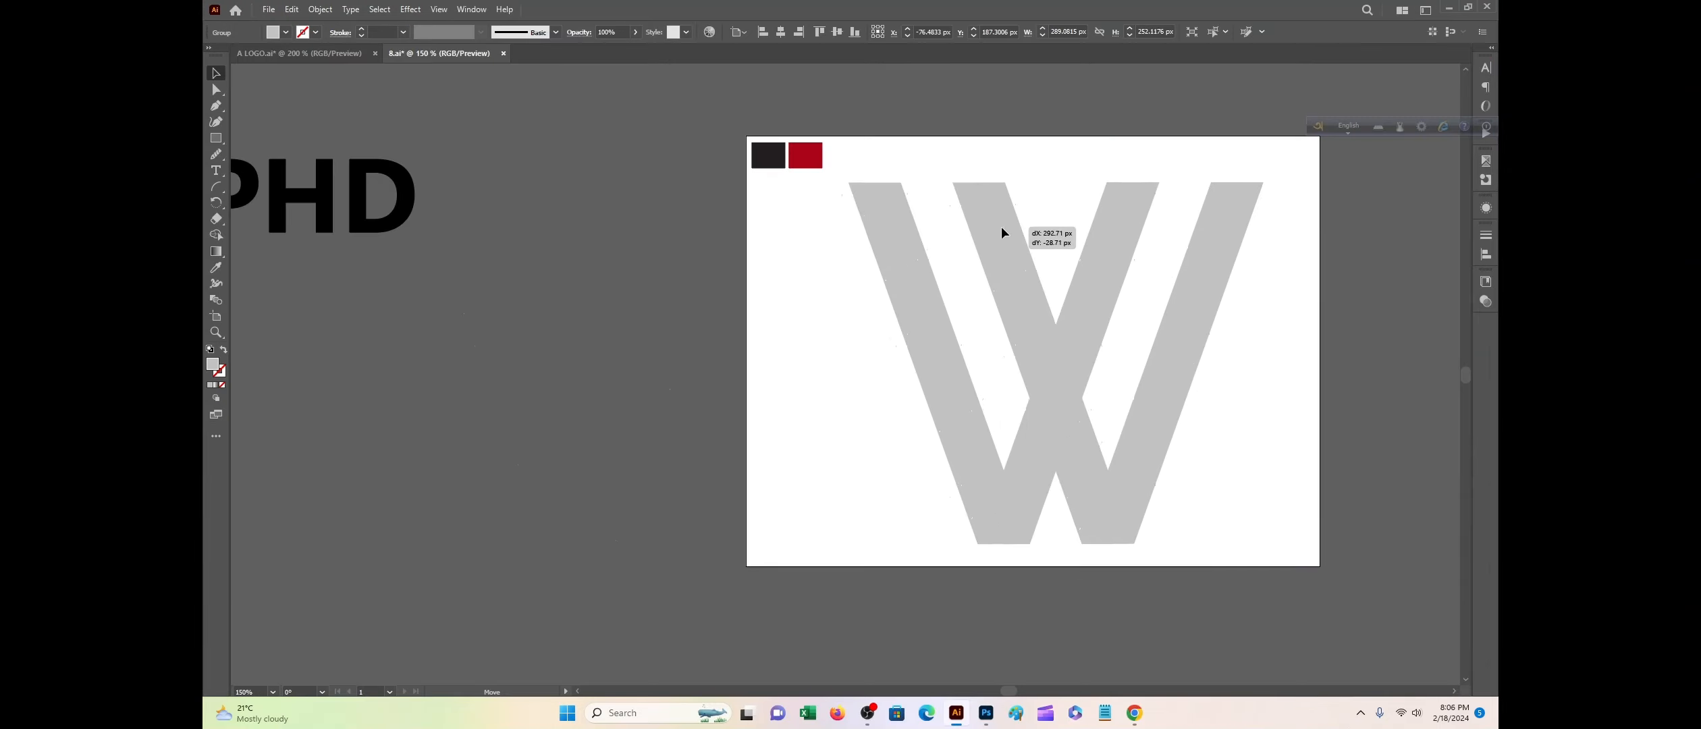
{"action": "left_click", "coordinate": [291, 10]}
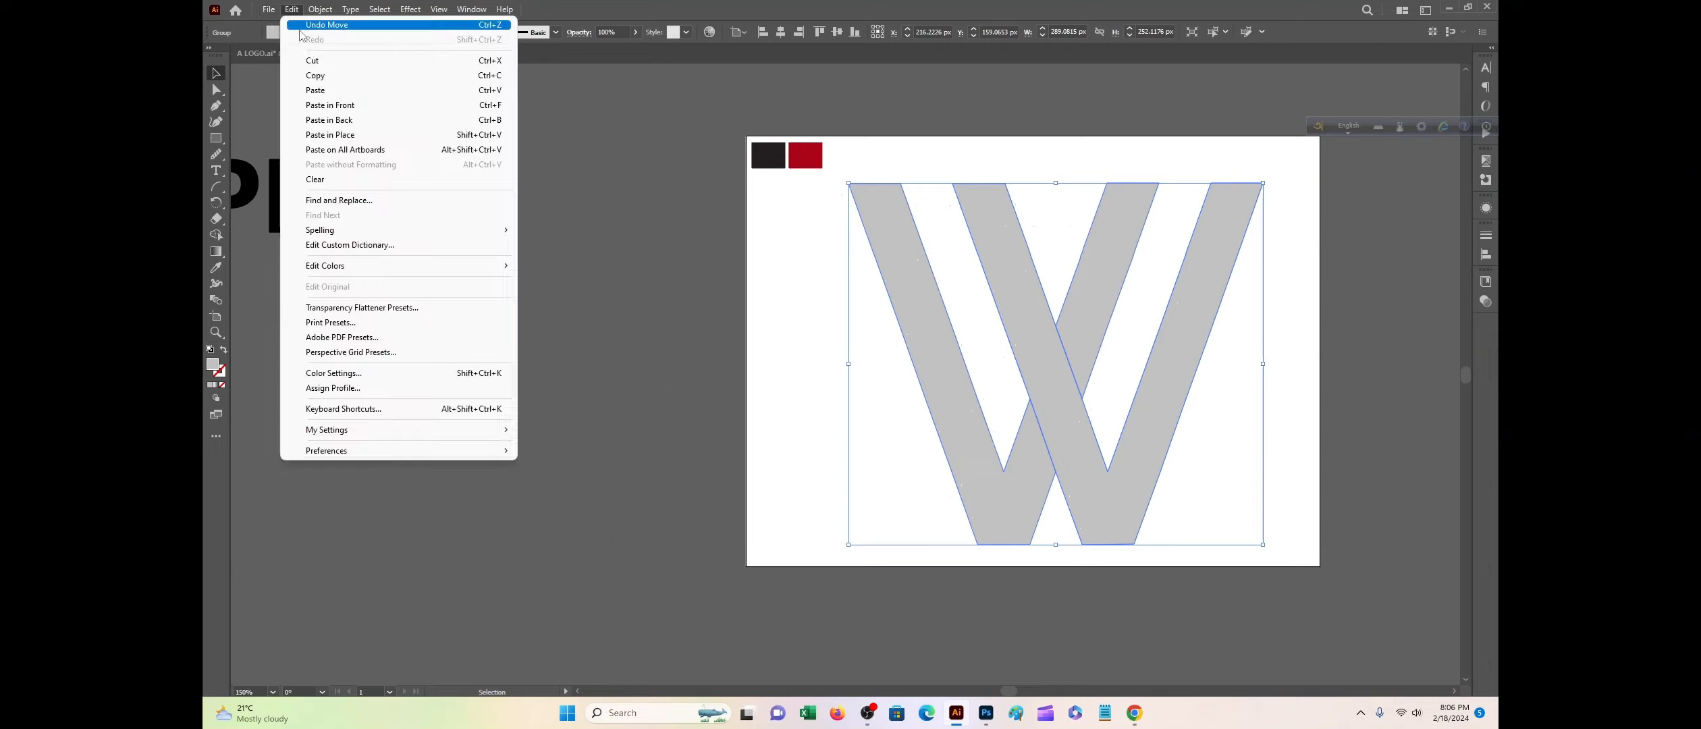
{"action": "left_click", "coordinate": [313, 77]}
{"action": "mouse_move", "coordinate": [1005, 275]}
{"action": "left_mouse_down"}
{"action": "mouse_move", "coordinate": [987, 251]}
{"action": "mouse_move", "coordinate": [993, 269]}
{"action": "left_mouse_up"}
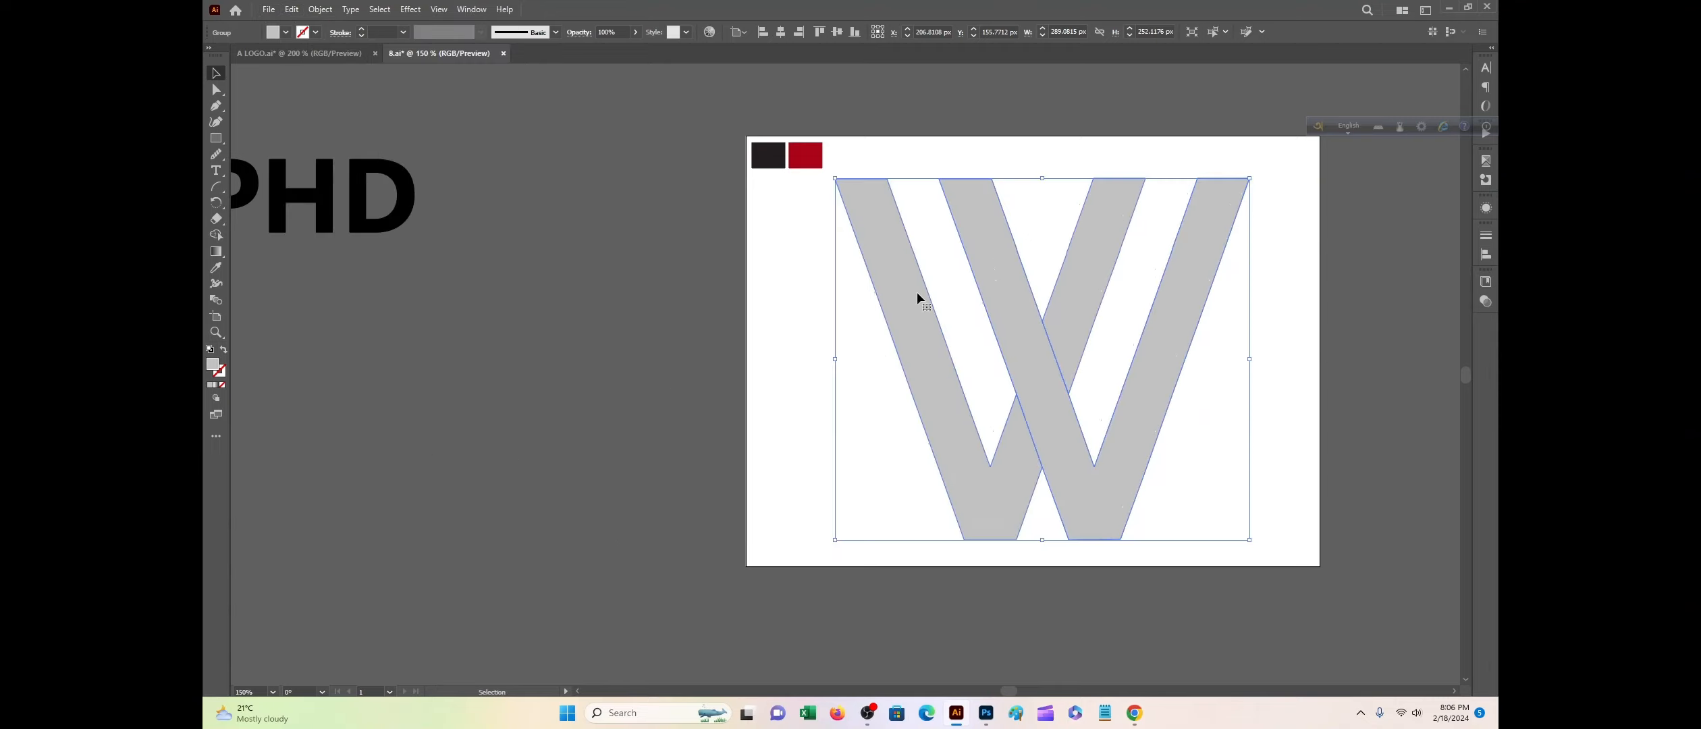
Step: In Photoshop, open the logo smart object of White Logo Mockup on Black Textile and hide its red and dark W layer
{"action": "left_click", "coordinate": [986, 713]}
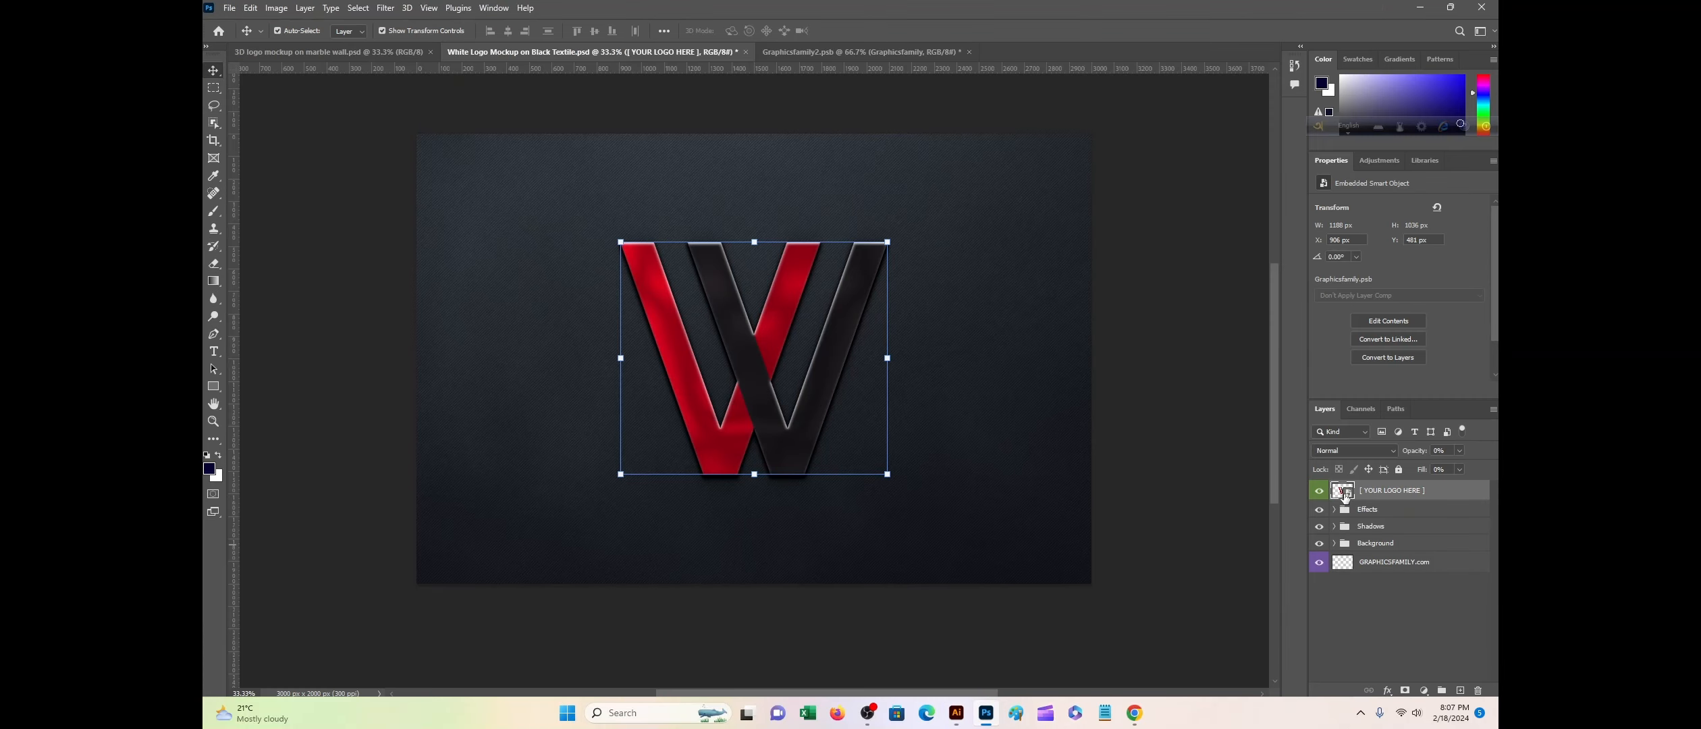
{"action": "double_click", "coordinate": [1337, 491]}
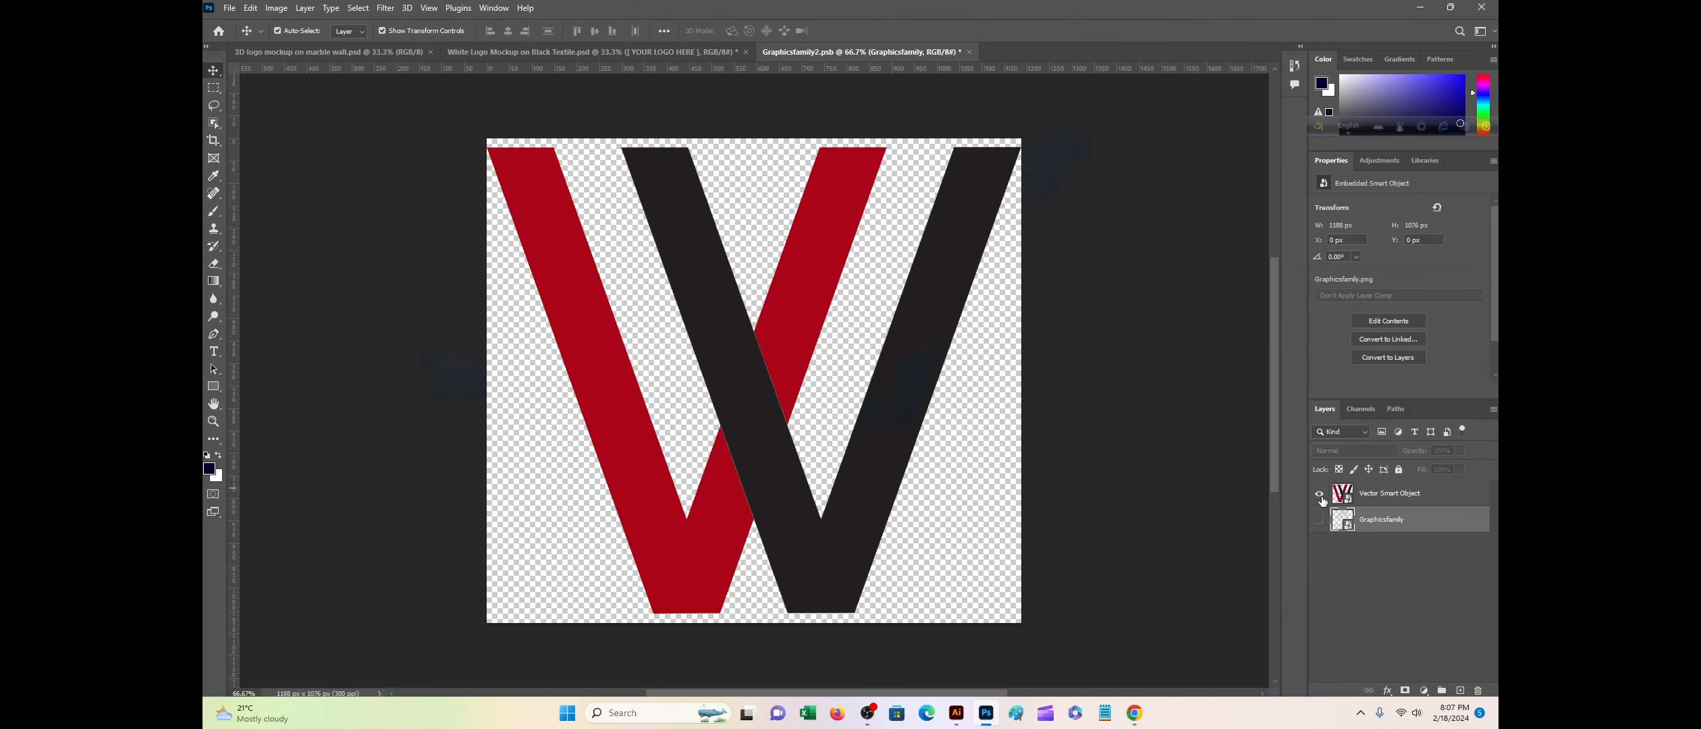
{"action": "left_click", "coordinate": [1320, 494]}
Step: Paste the grey W as a smart object into Graphicsfamily2.psb, commit it and save to update the black textile mockup
{"action": "left_click", "coordinate": [250, 7]}
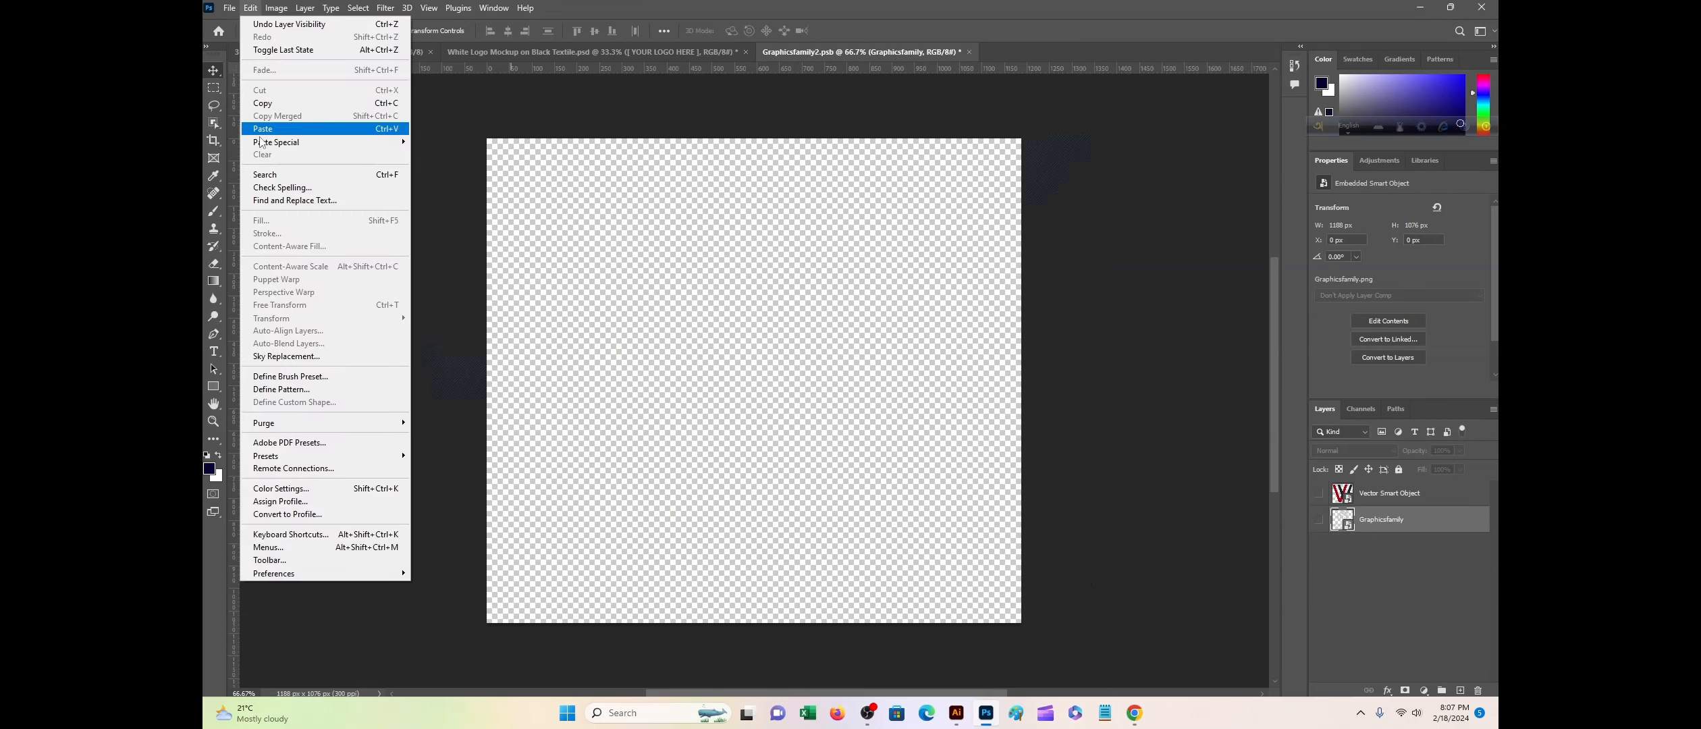
{"action": "left_click", "coordinate": [260, 130]}
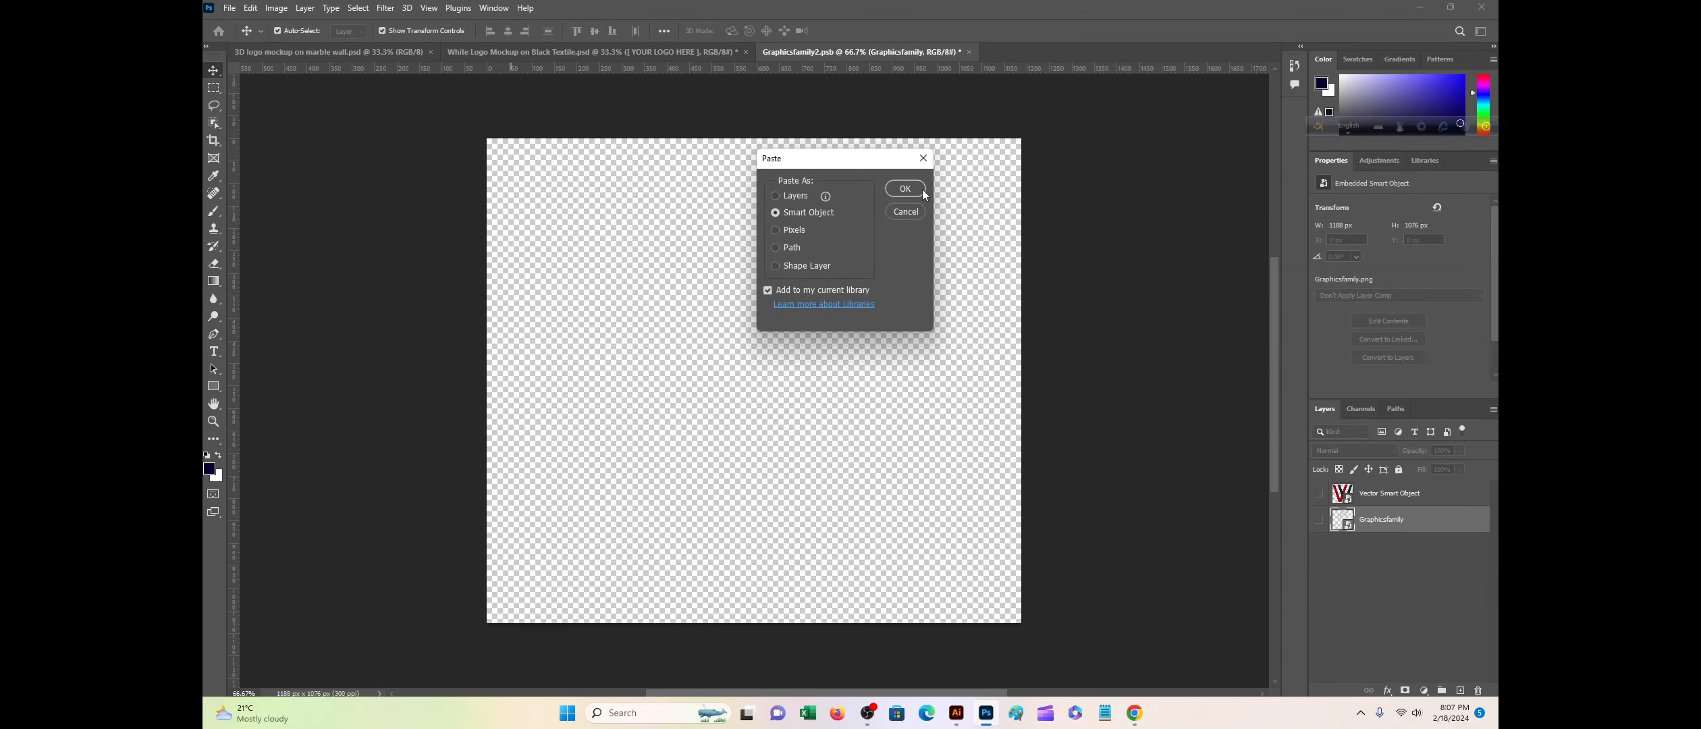
{"action": "left_click", "coordinate": [922, 190]}
{"action": "left_click", "coordinate": [870, 32]}
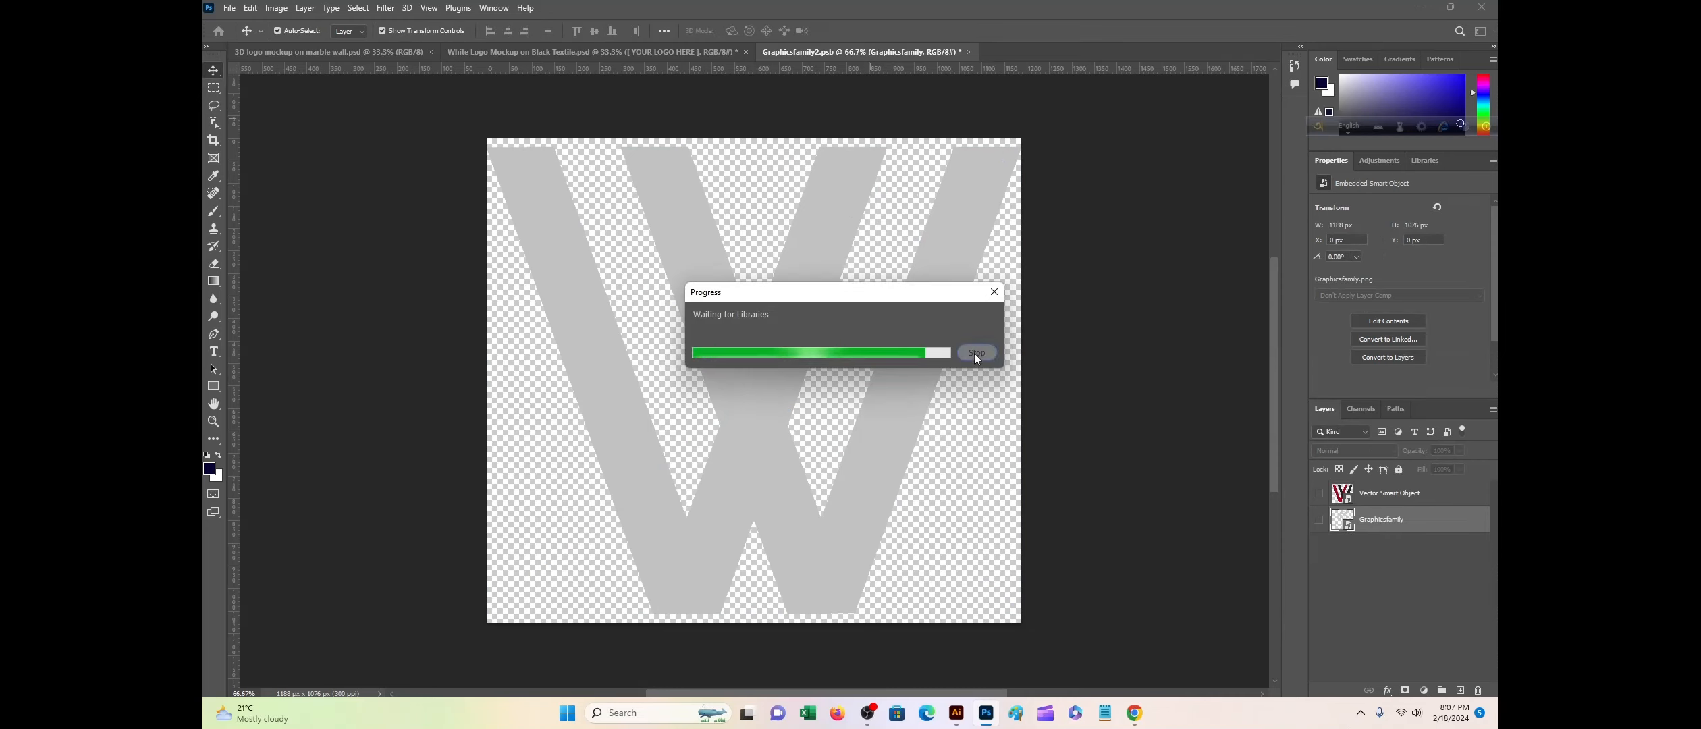
{"action": "key", "text": "ctrl+s"}
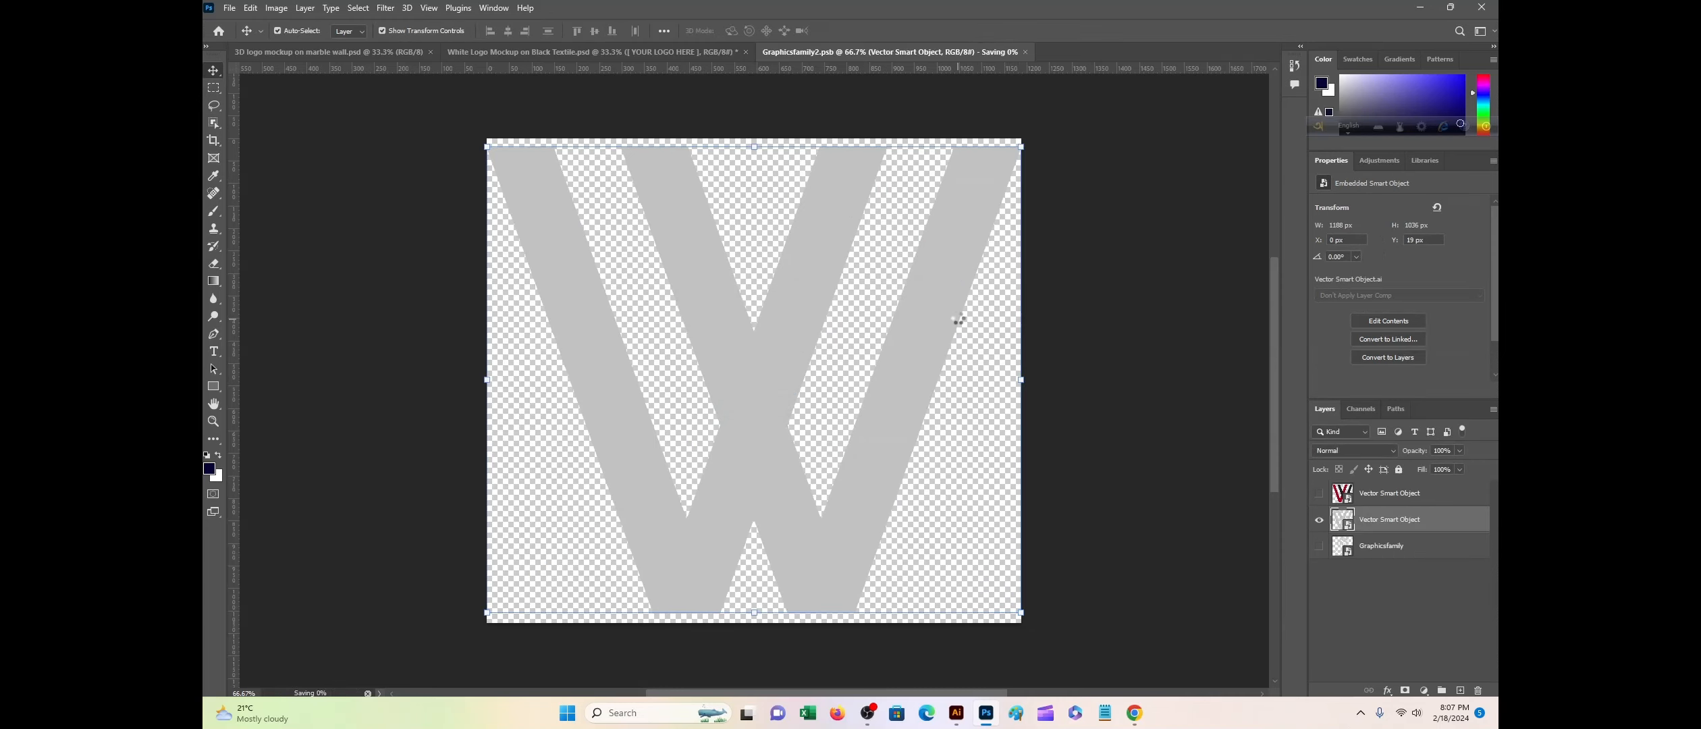
{"action": "left_click", "coordinate": [651, 53]}
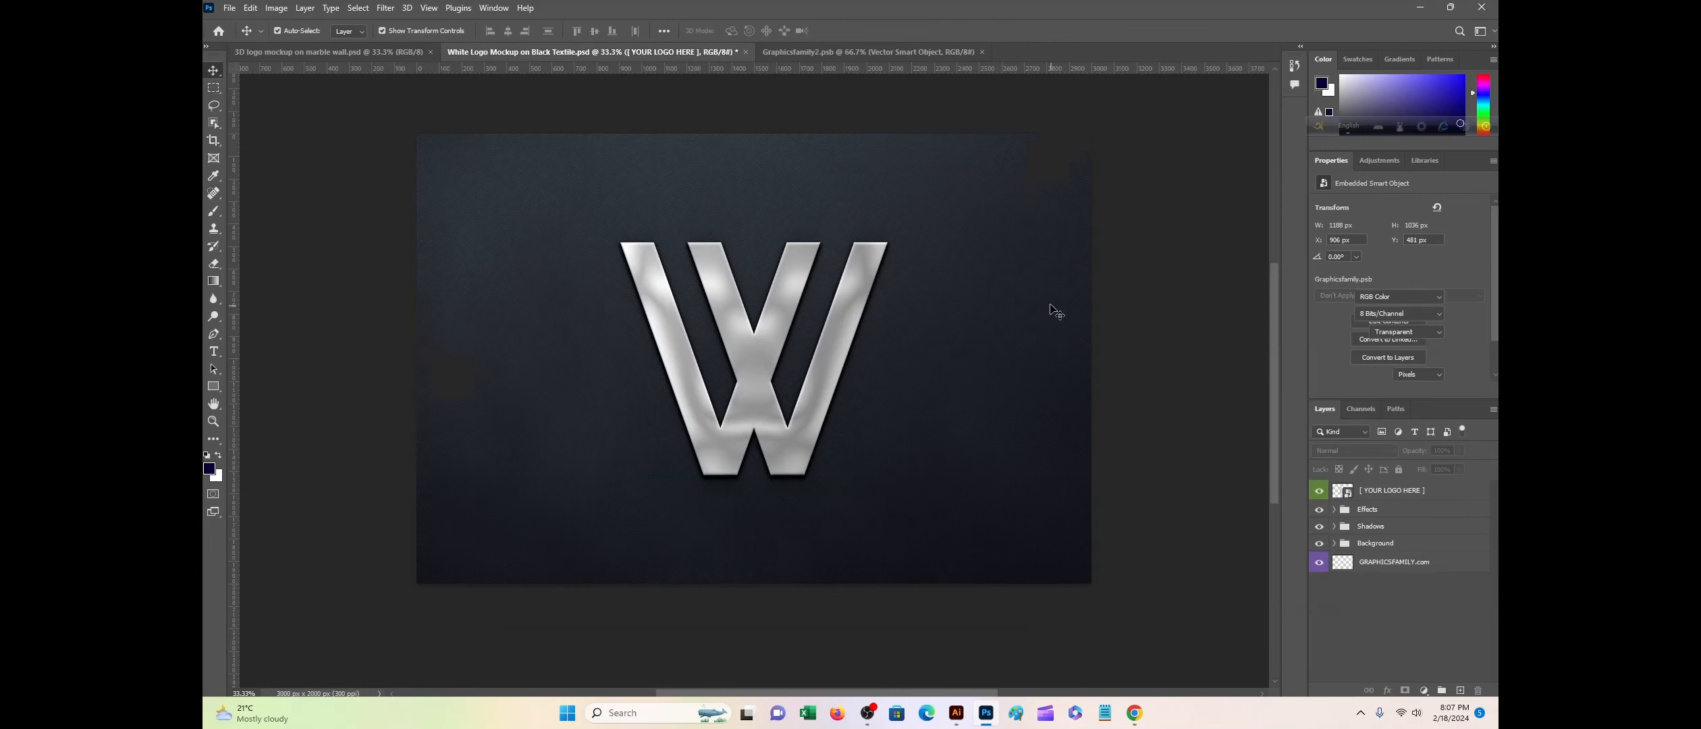
Step: Export the Metal Sign Logo Mockup on Black Wall as a JPEG with Save for Web, naming the file W-GRID-LOGO2
{"action": "left_click", "coordinate": [230, 8]}
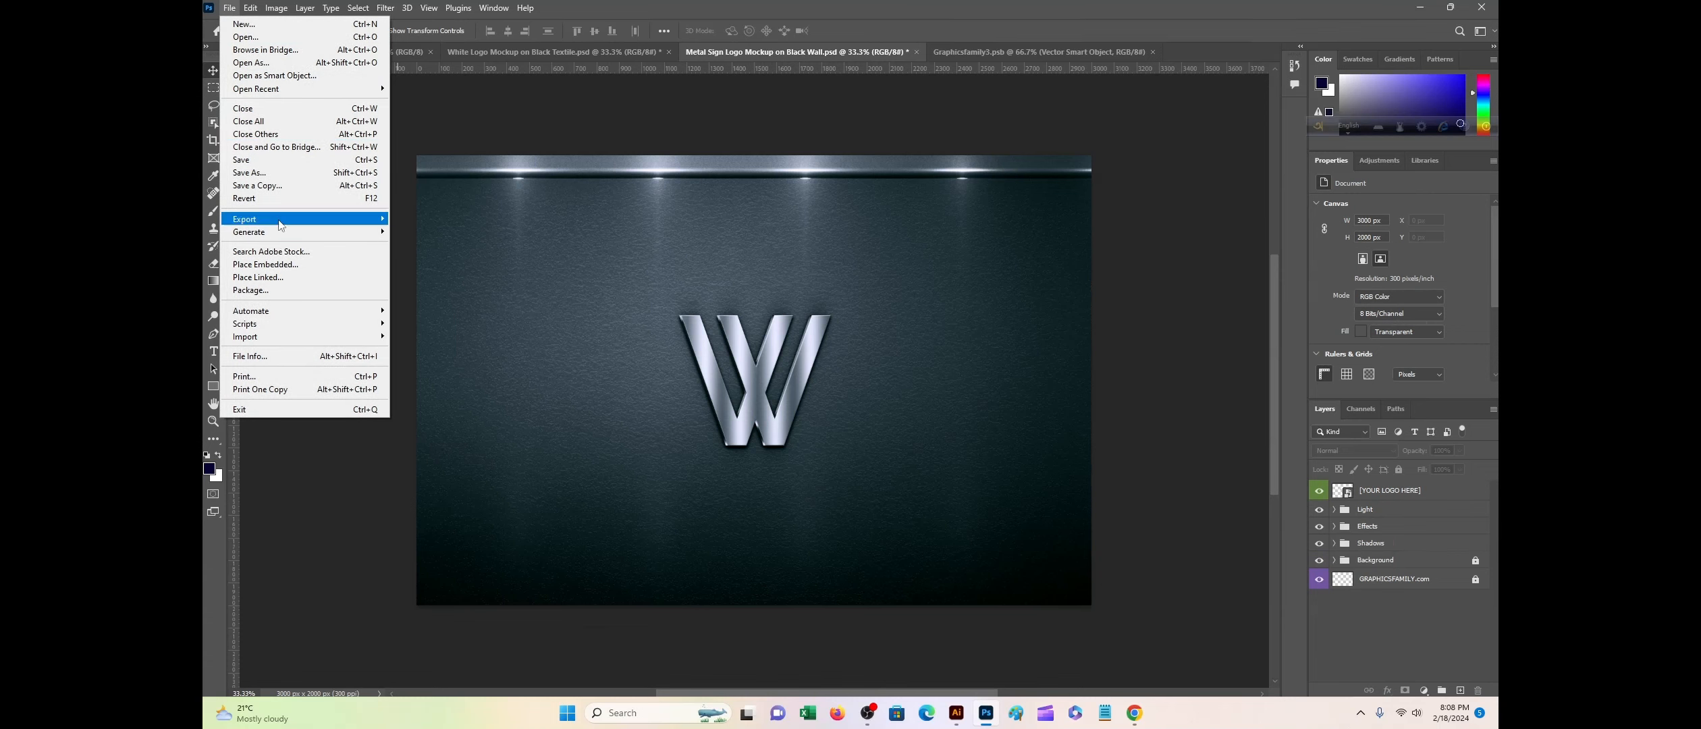
{"action": "mouse_move", "coordinate": [378, 220]}
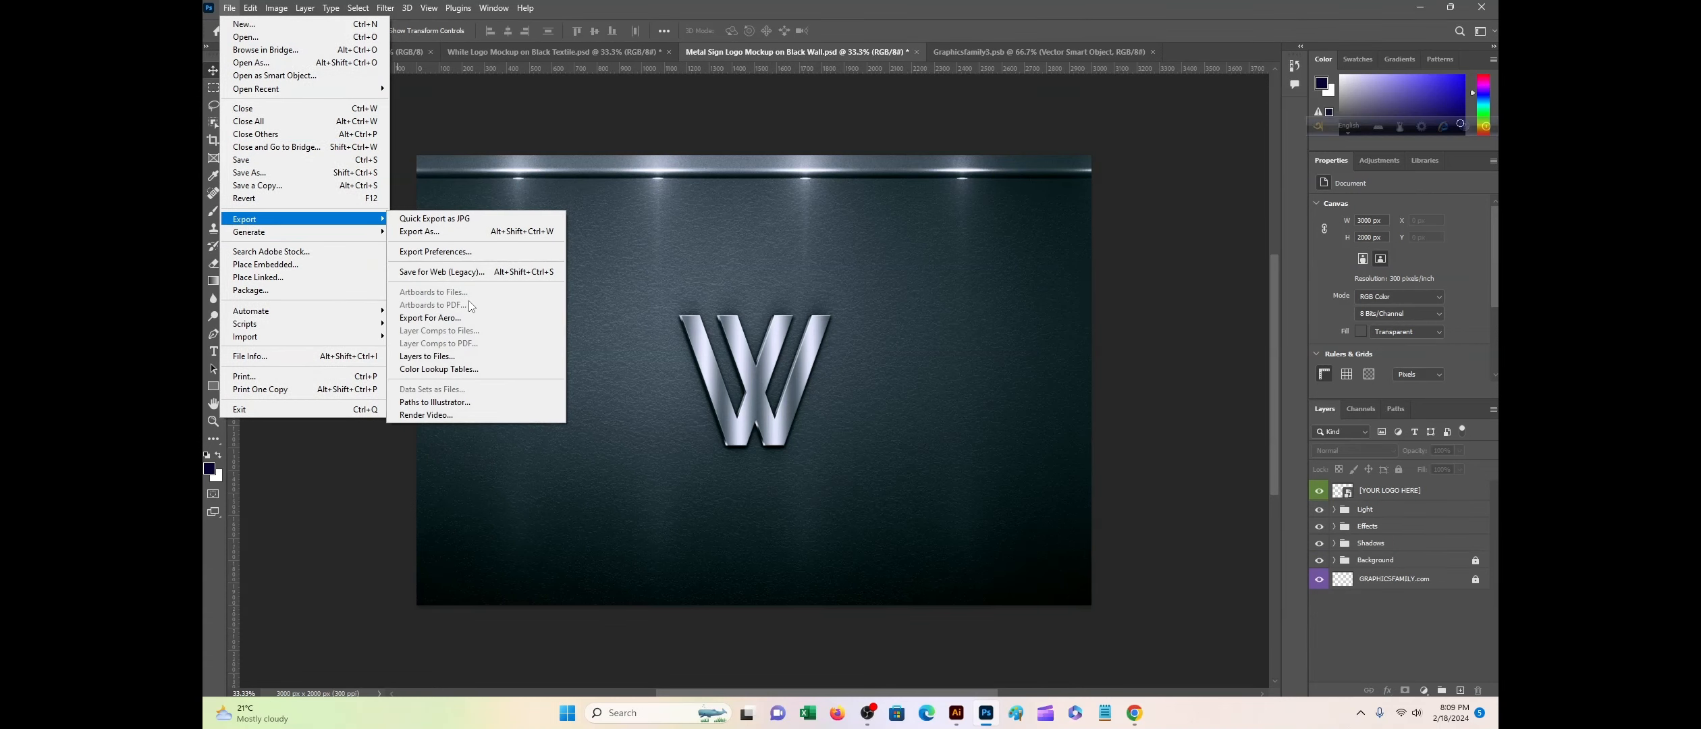
{"action": "left_click", "coordinate": [459, 272]}
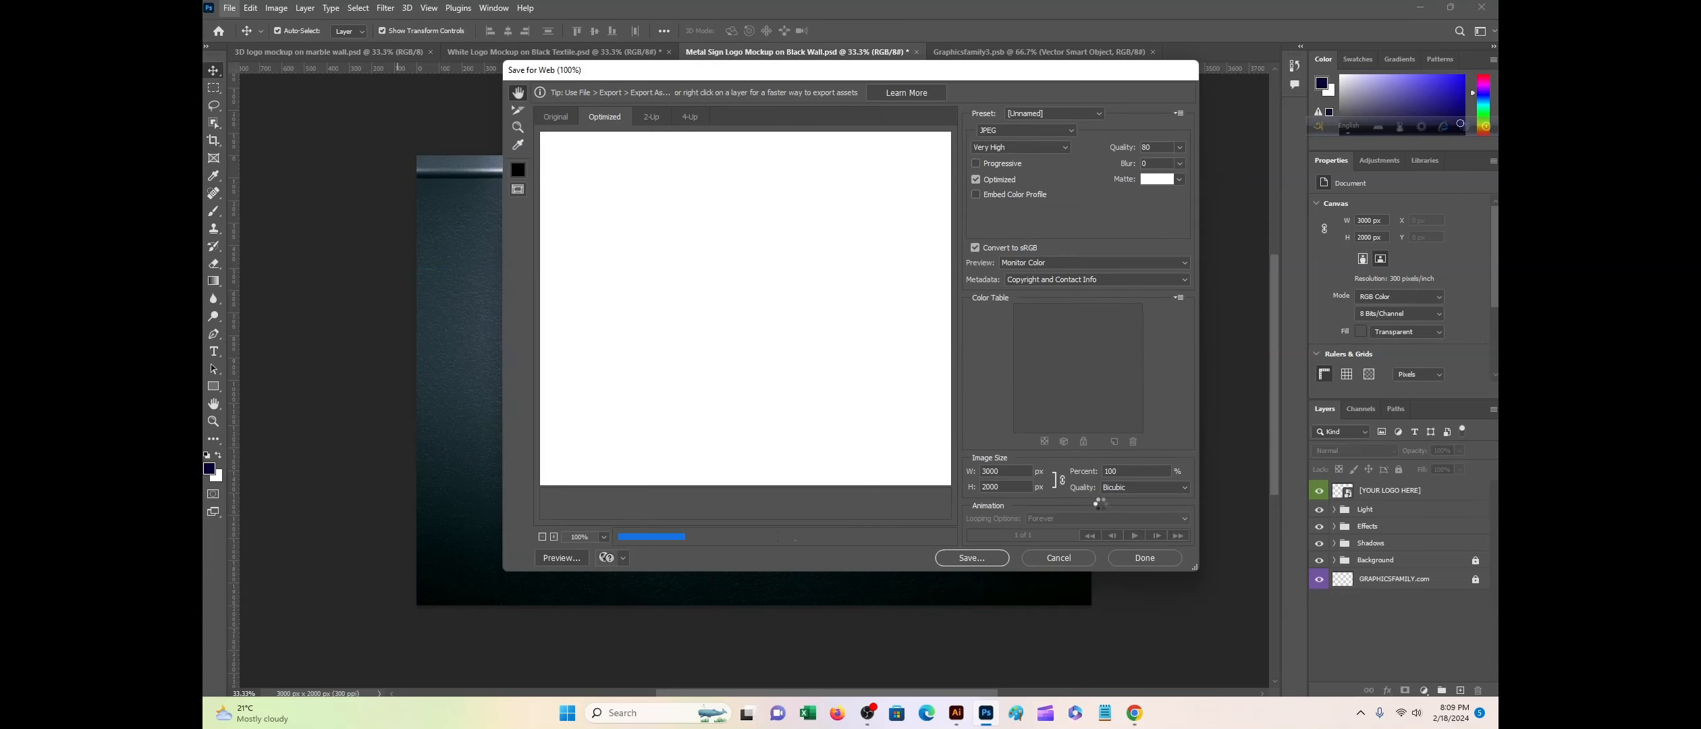
{"action": "left_click", "coordinate": [973, 564]}
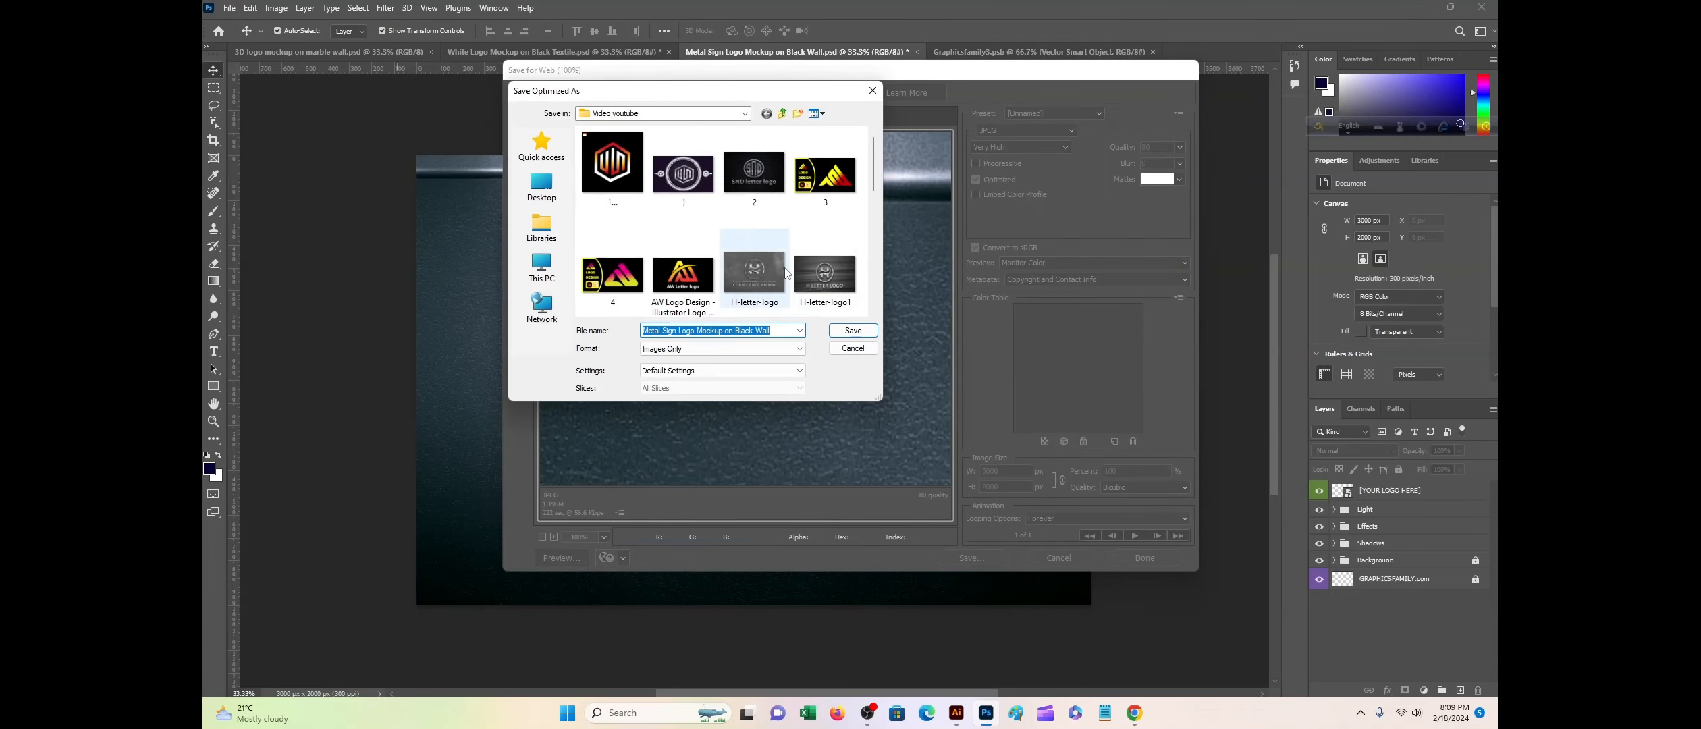
{"action": "scroll", "coordinate": [742, 280], "scroll_direction": "down", "scroll_amount": 5}
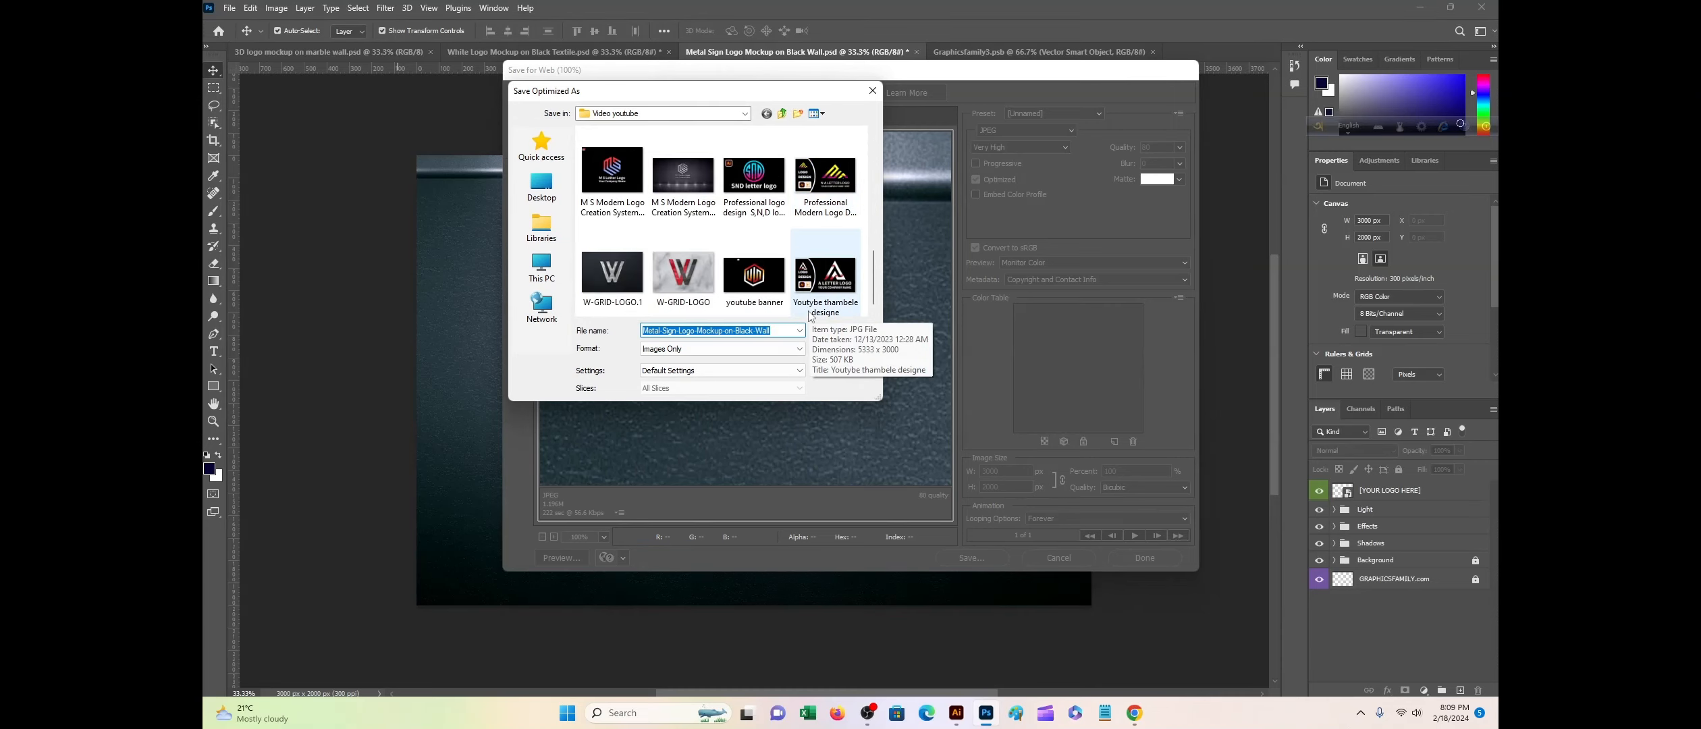
{"action": "left_click", "coordinate": [631, 292]}
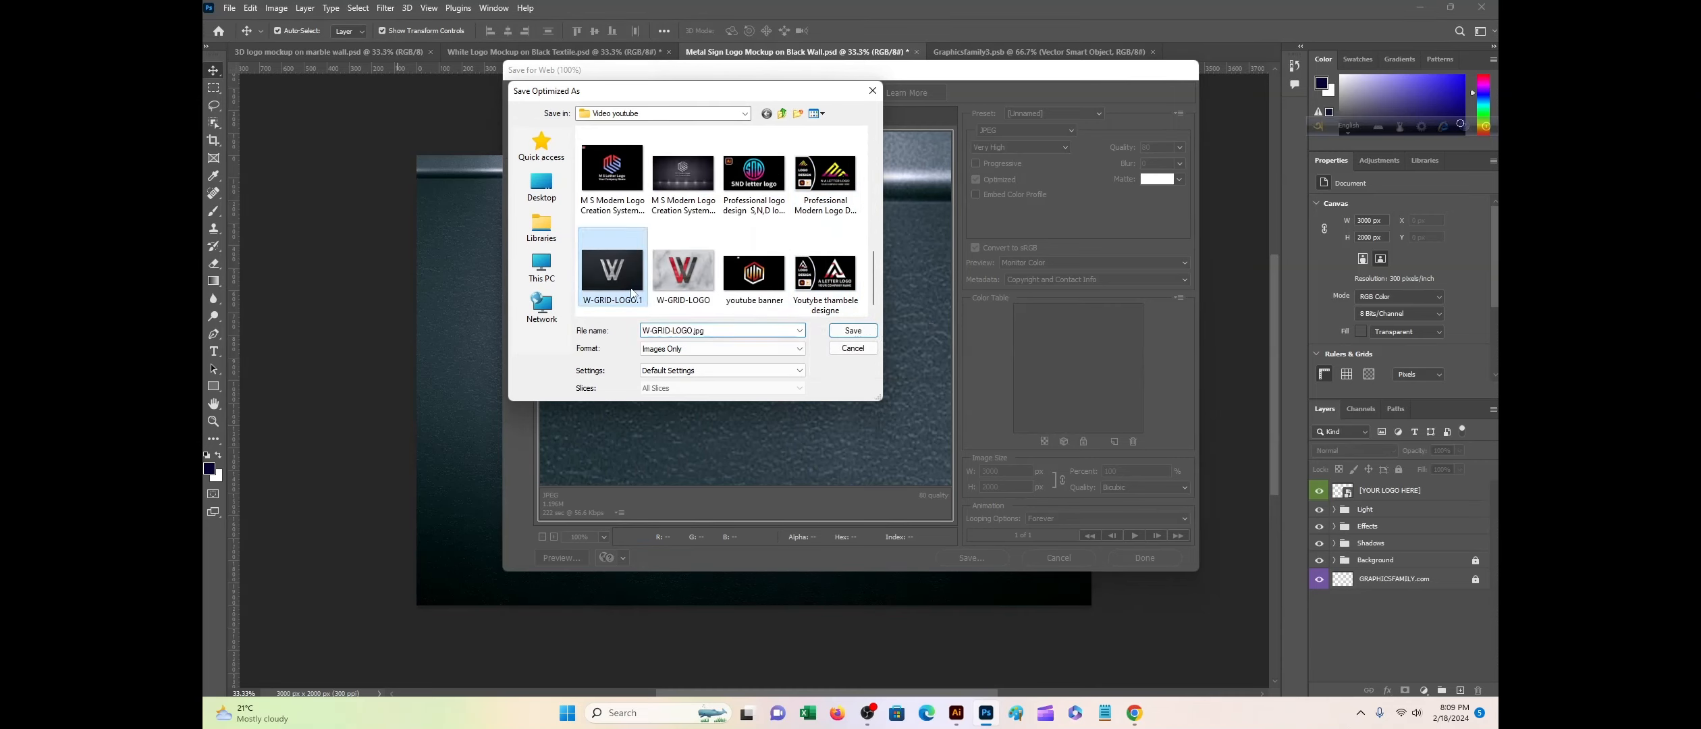
{"action": "left_click", "coordinate": [715, 331]}
{"action": "left_click", "coordinate": [709, 330]}
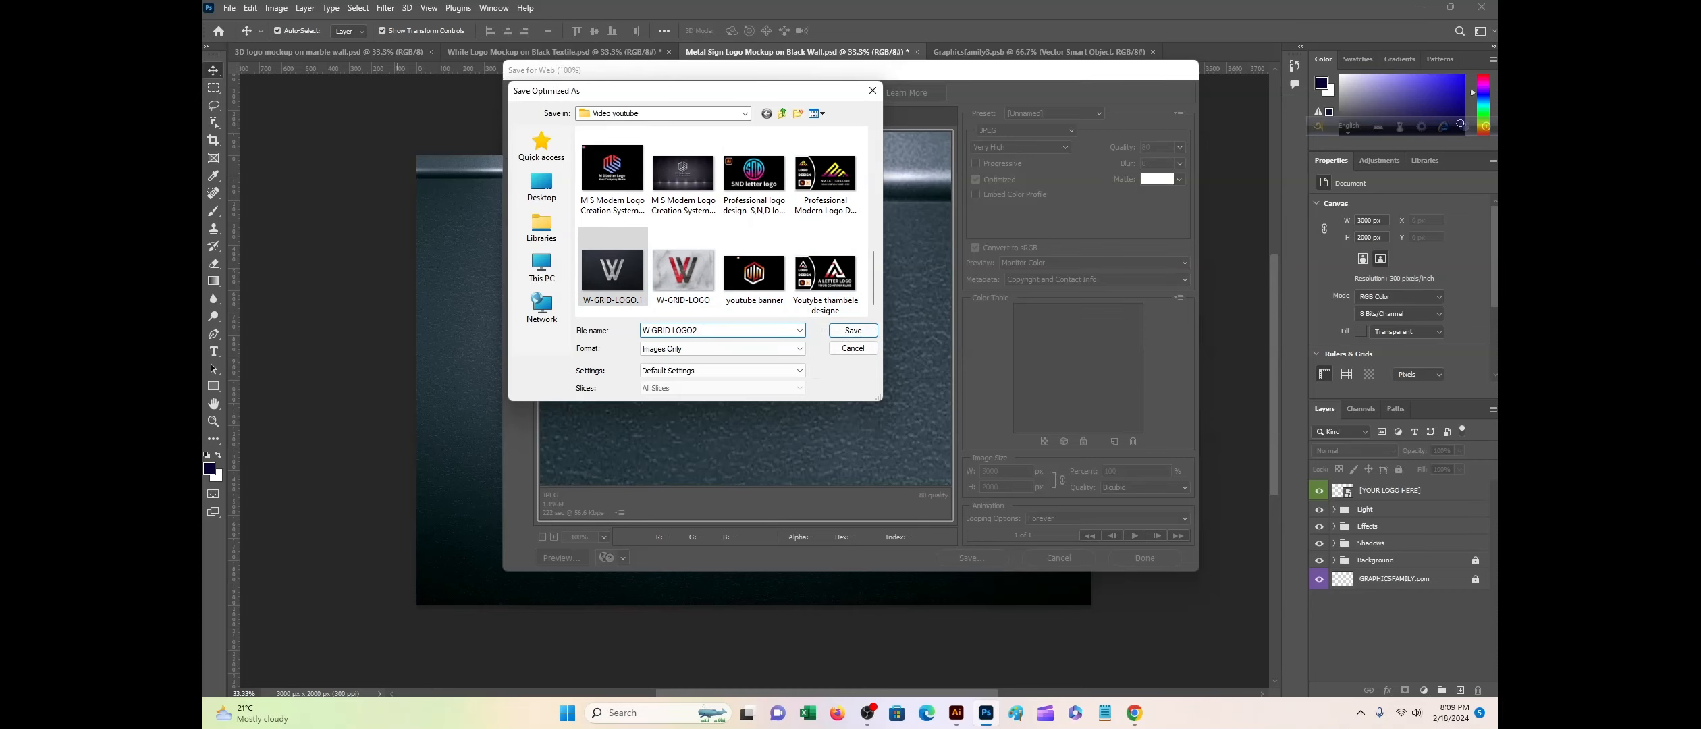
{"action": "type", "text": "2"}
{"action": "left_click", "coordinate": [855, 330]}
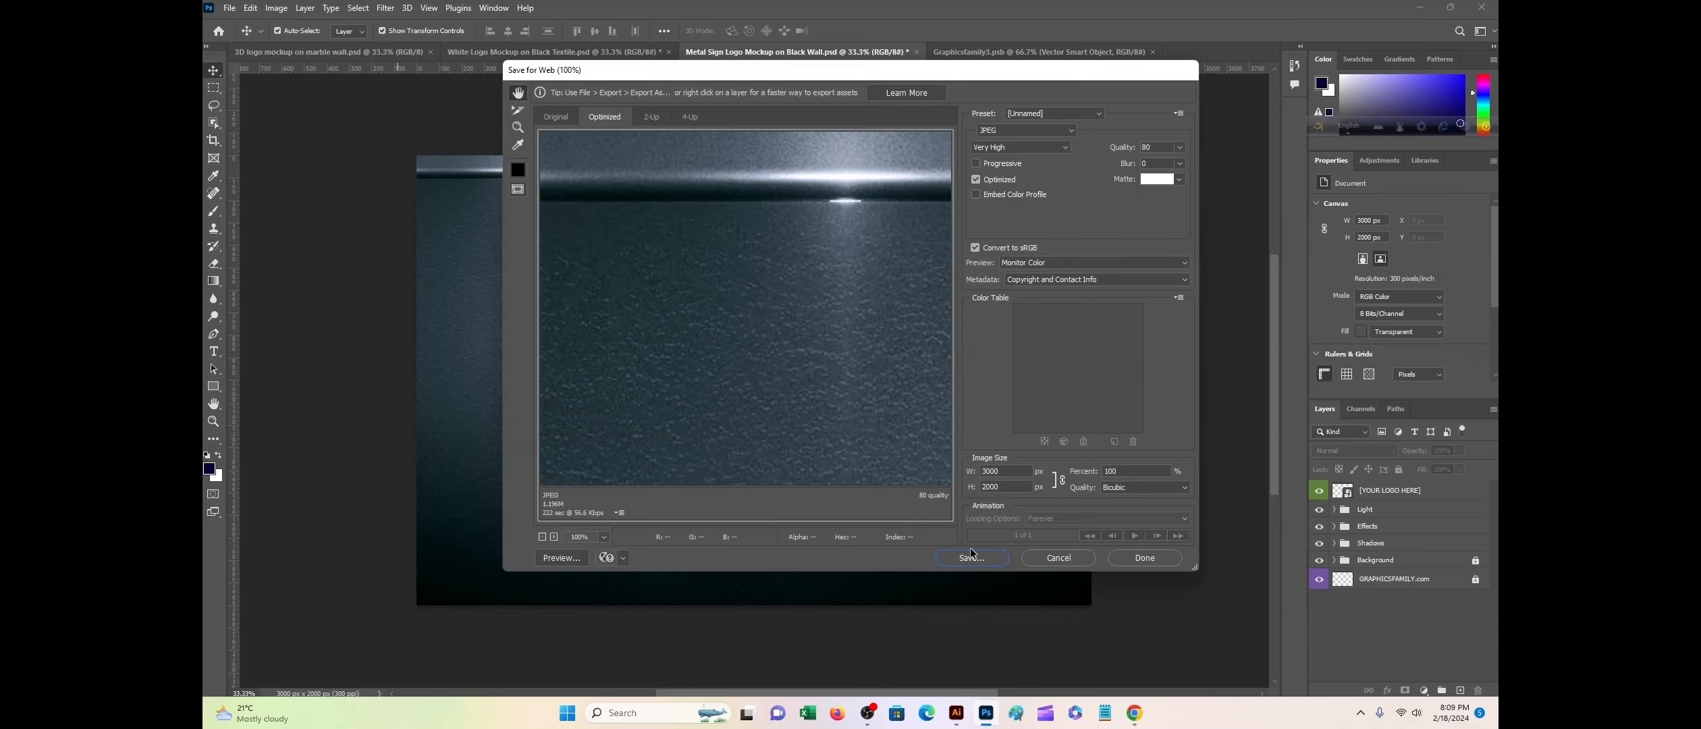